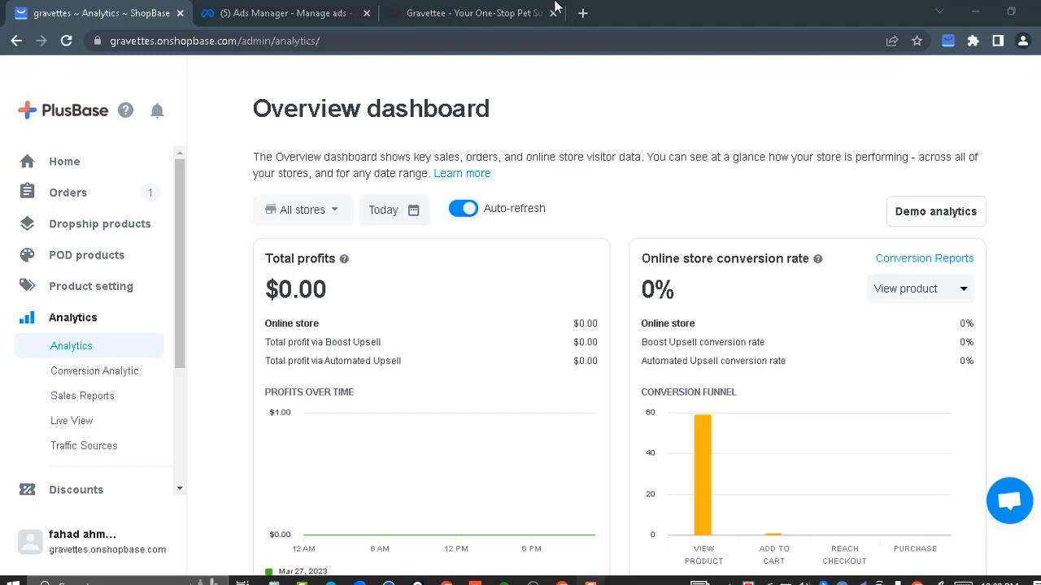
Step: Switch to Ads Manager and turn off the Non-Slip Cat Litter Mat campaign
click(456, 10)
click(276, 10)
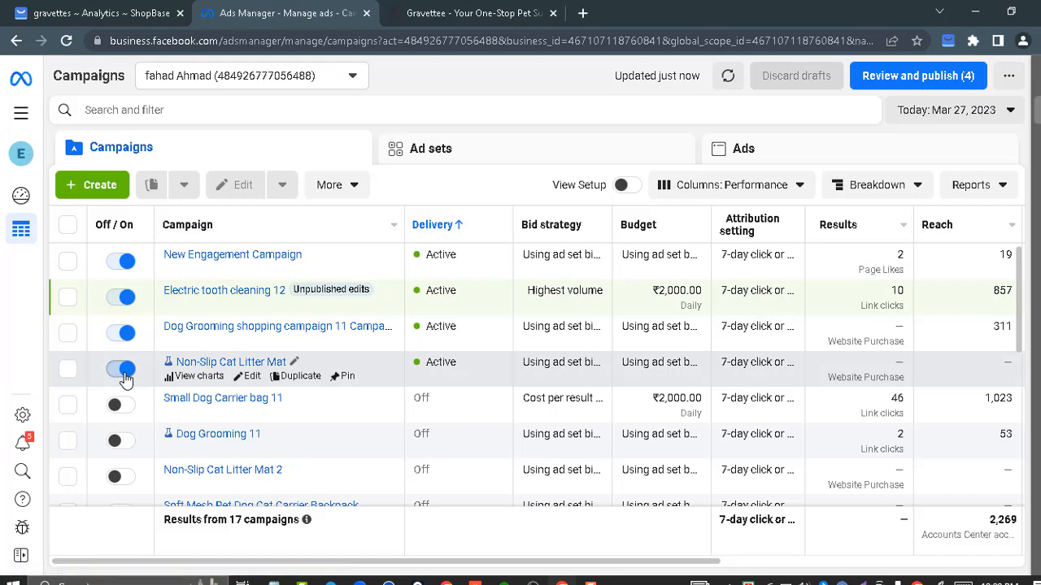
click(124, 372)
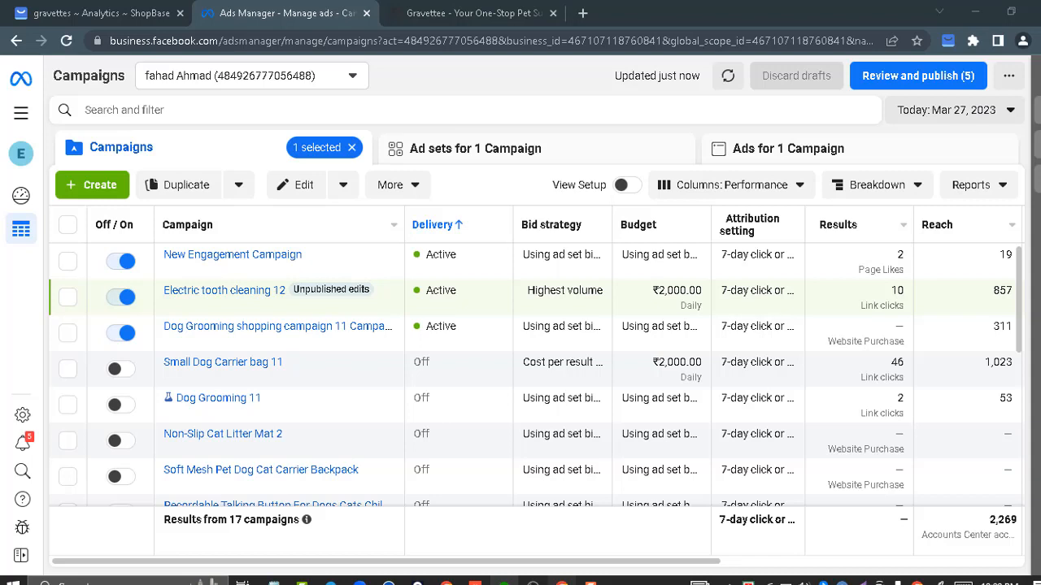
Step: Open the Time Tracker, start and stop time tracking for the Digital marketing contract, and close the tracker
click(504, 582)
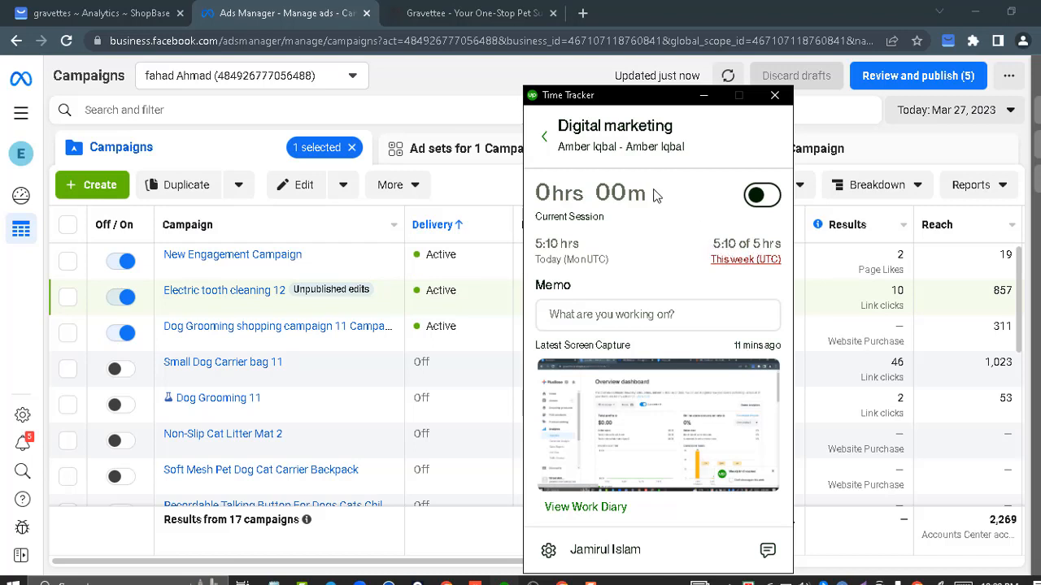
click(543, 138)
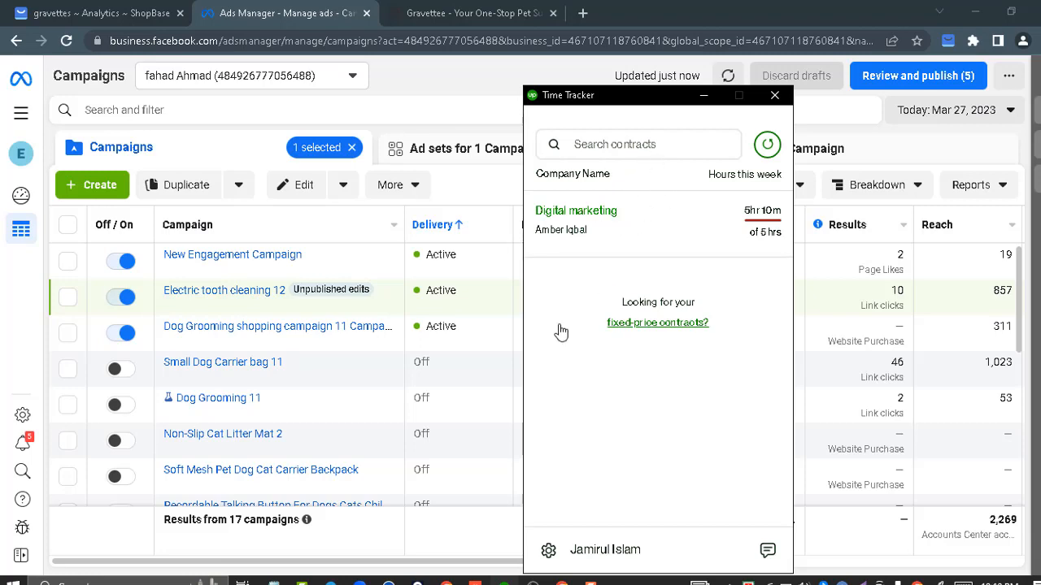
click(766, 553)
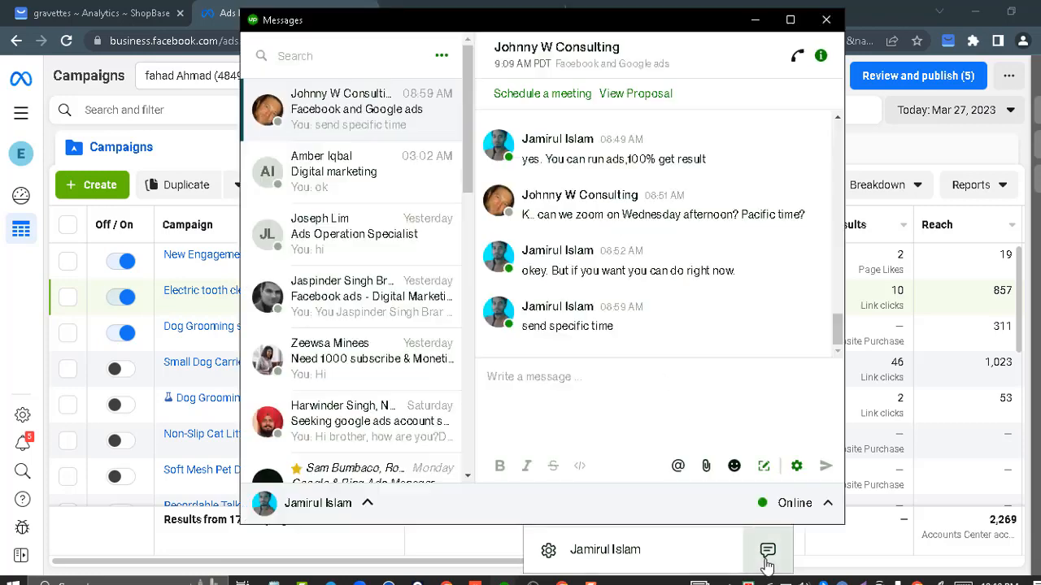
click(823, 29)
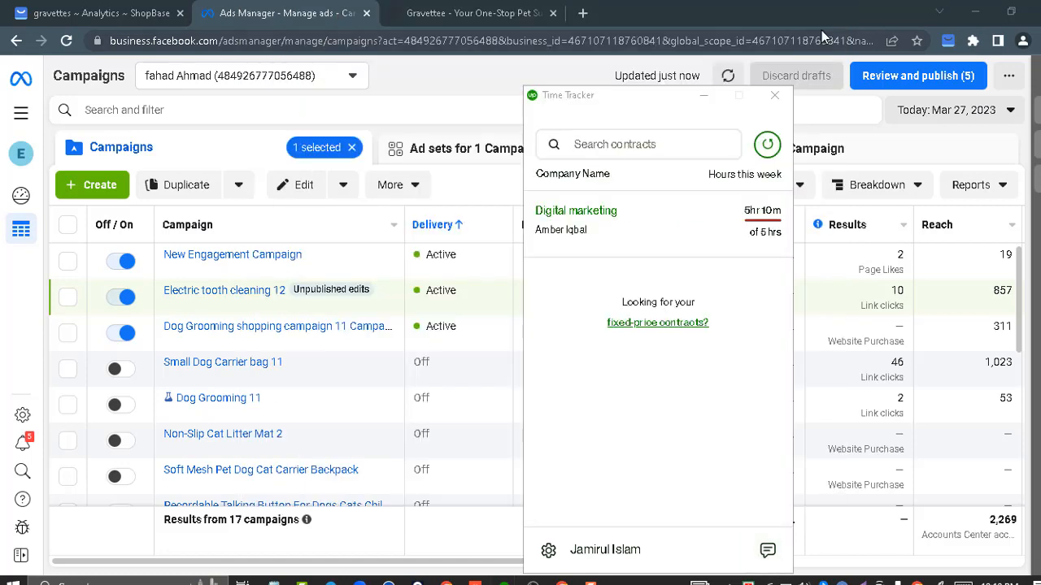
click(662, 244)
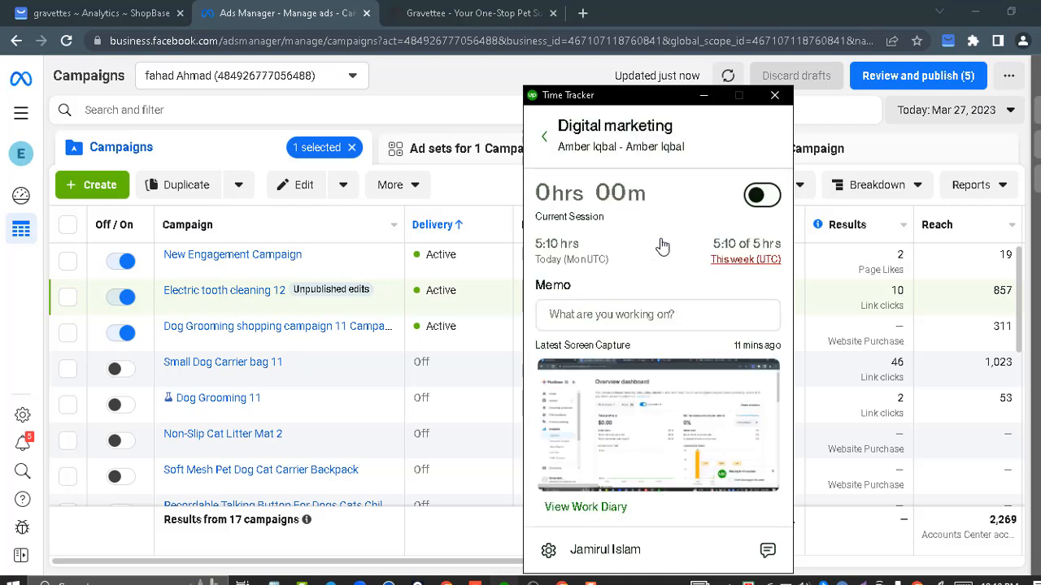
click(756, 201)
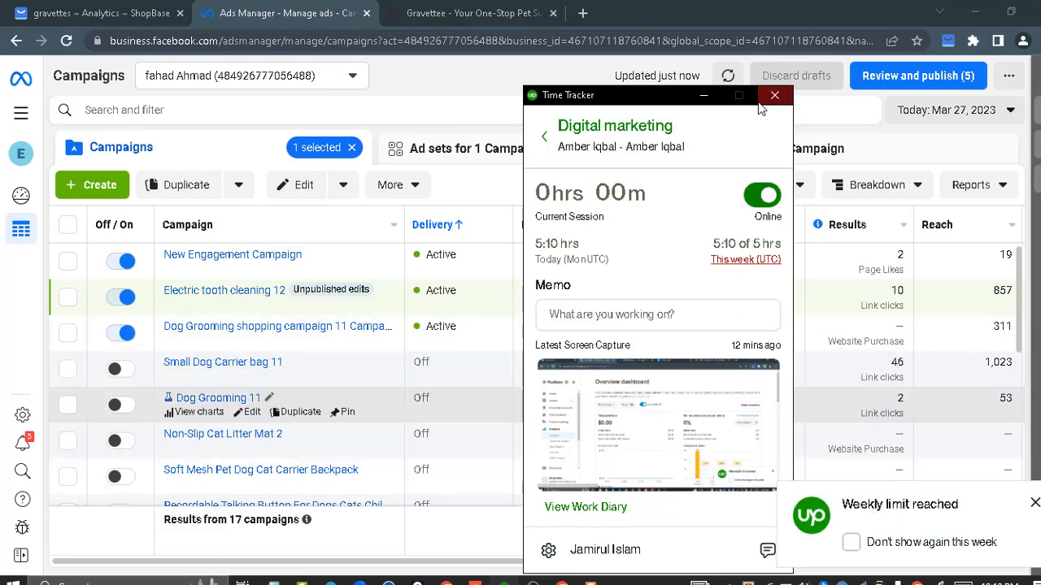
click(764, 199)
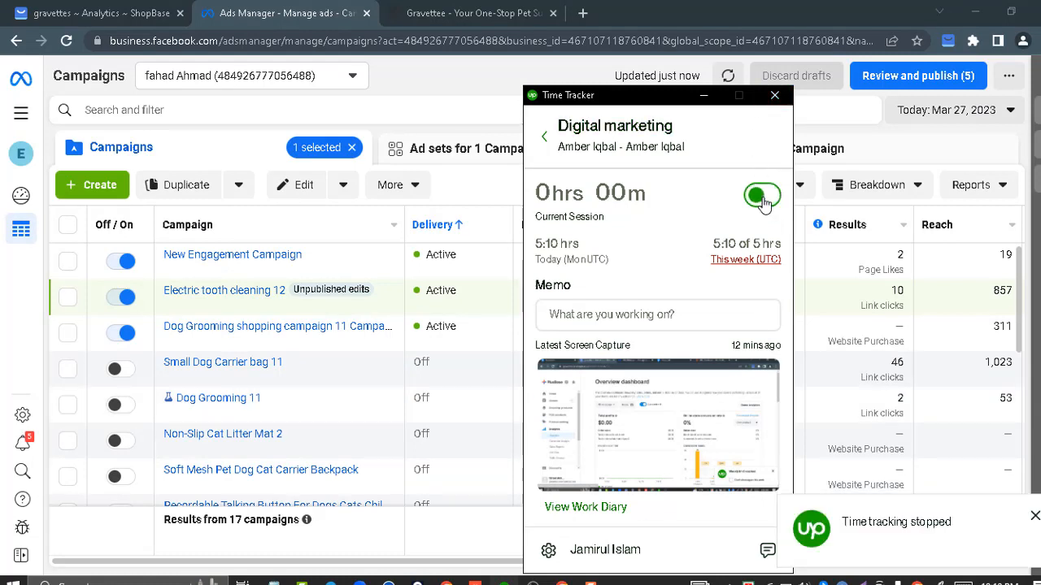
click(783, 102)
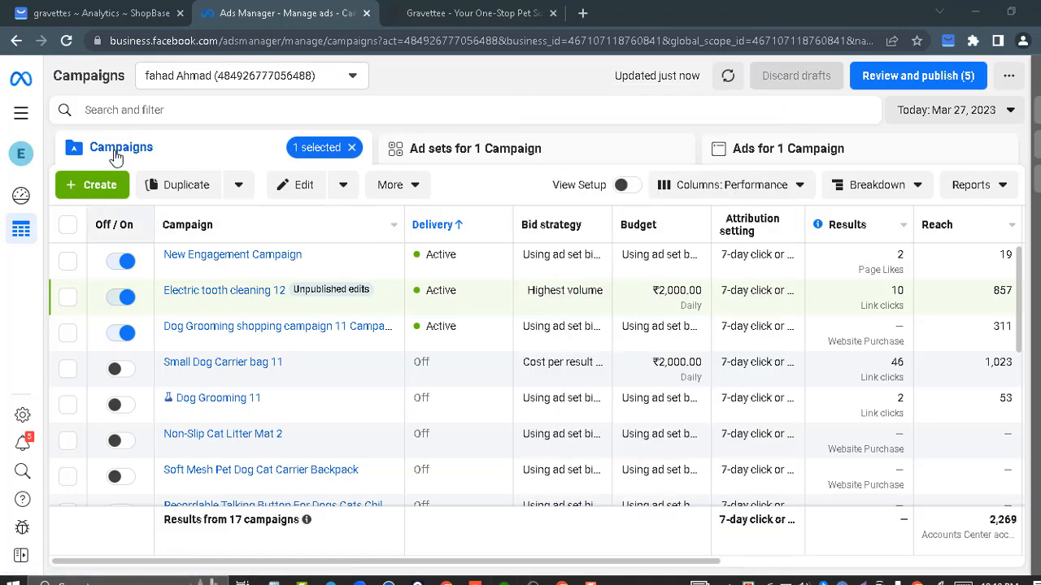
Step: Create a new campaign with the Traffic objective
click(90, 192)
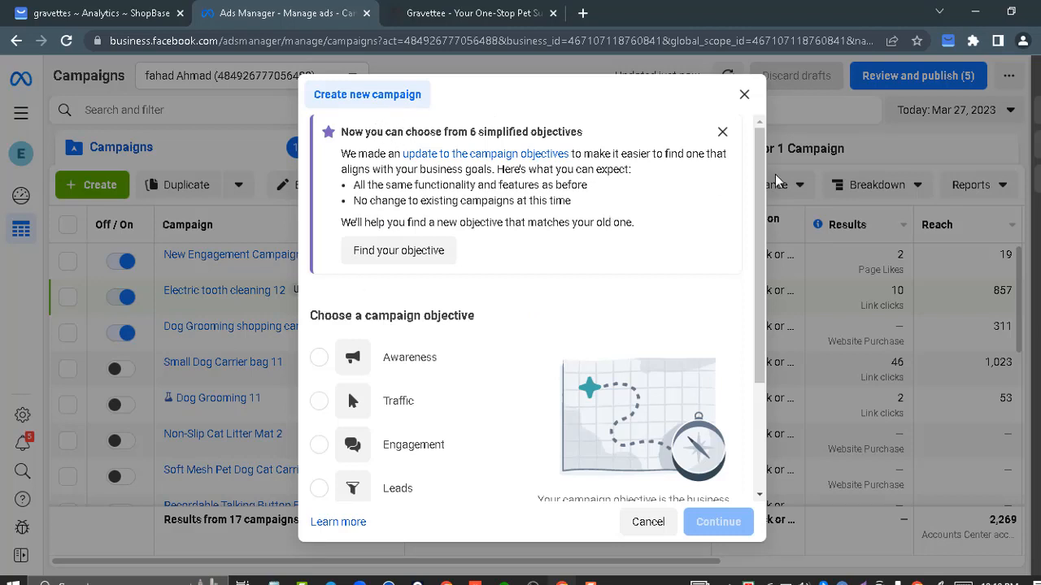
drag(761, 177, 748, 233)
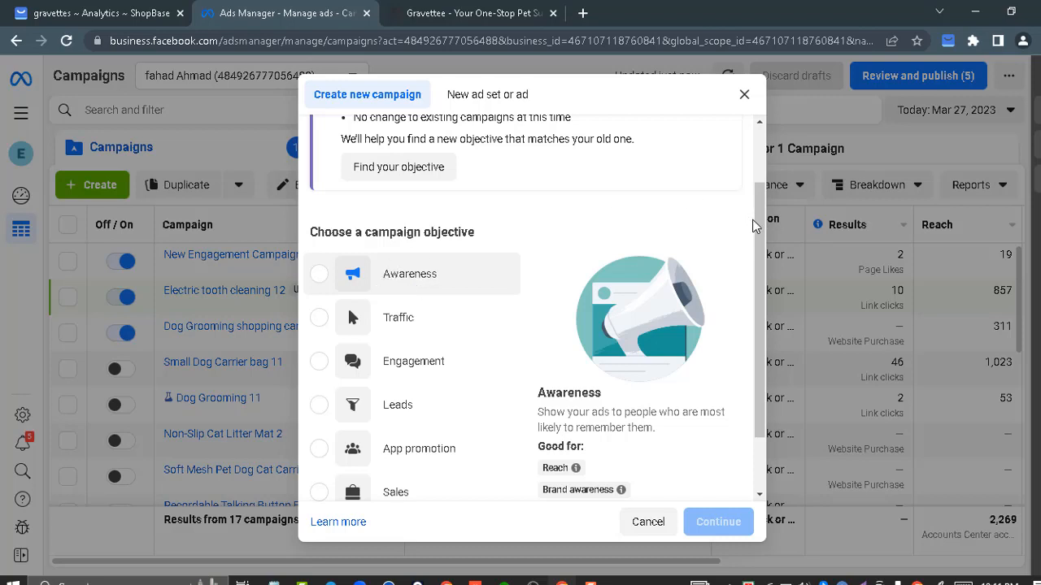
drag(759, 229, 760, 261)
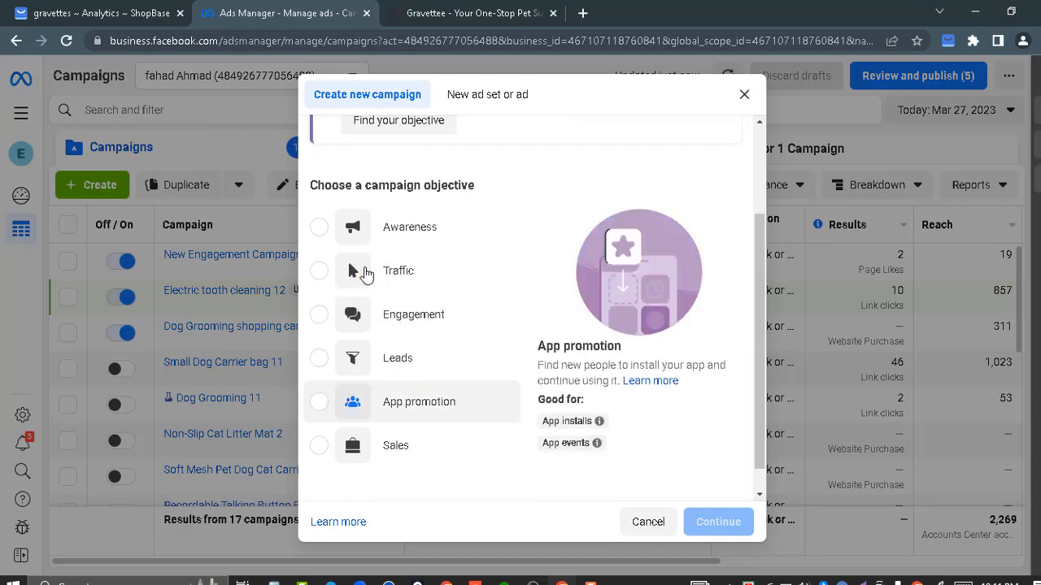
click(321, 272)
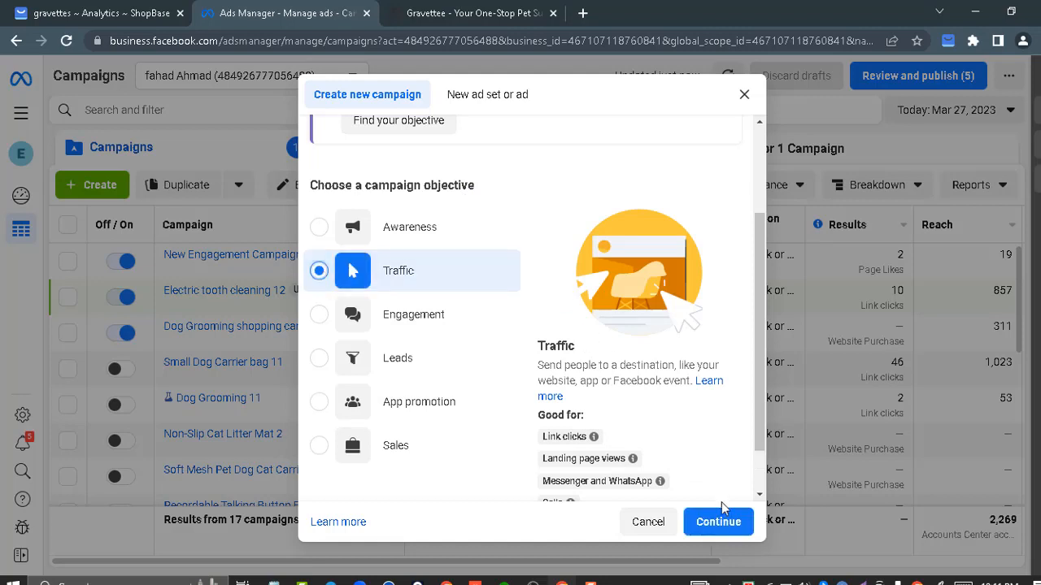
click(715, 529)
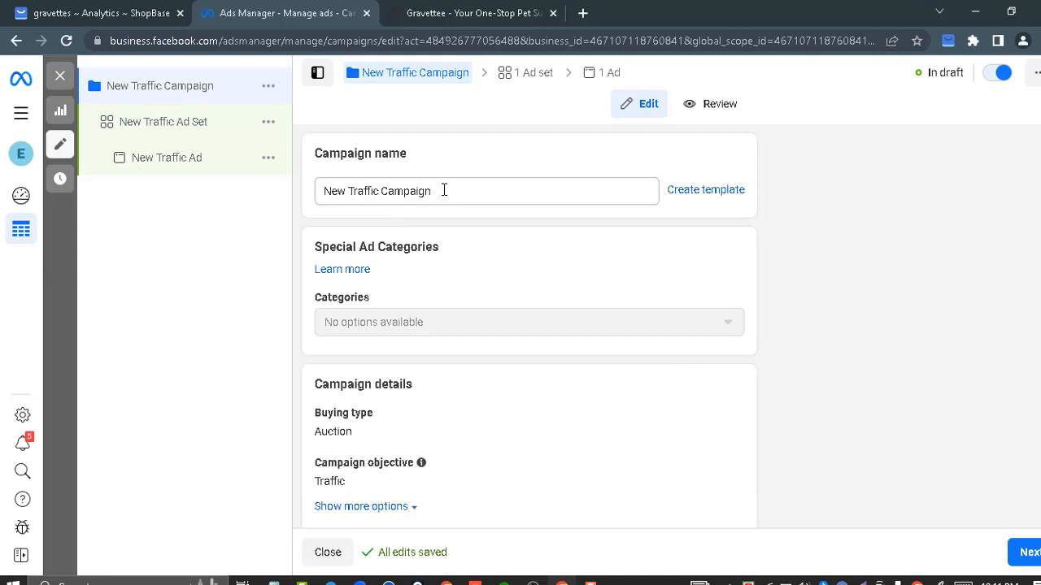
Step: Switch to the Gravettee store and open the Pumpkin Pet Grooming Comb Self Cleaning Slicker Brush page from the Pet collection
click(142, 10)
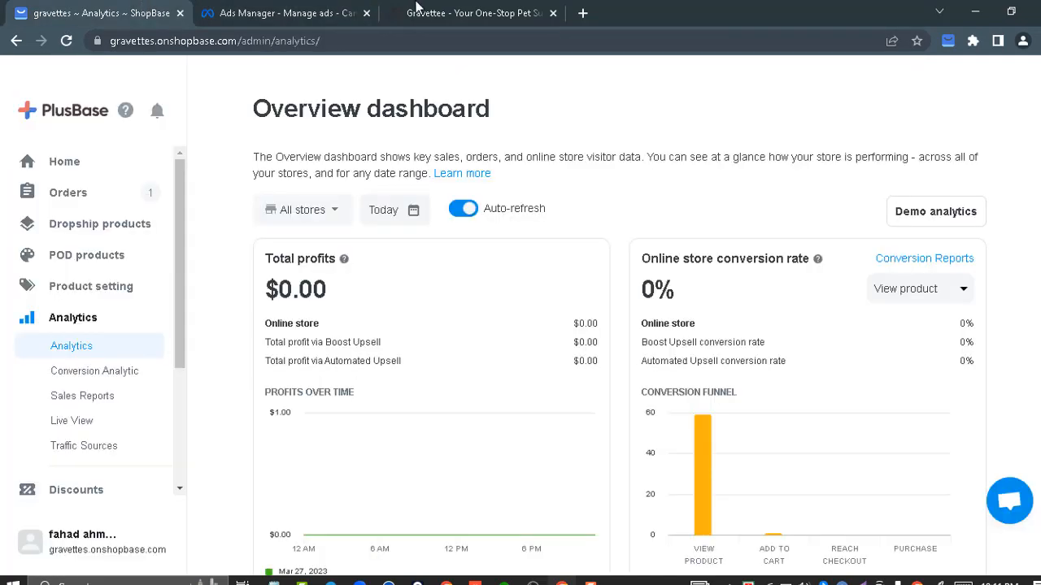
click(419, 10)
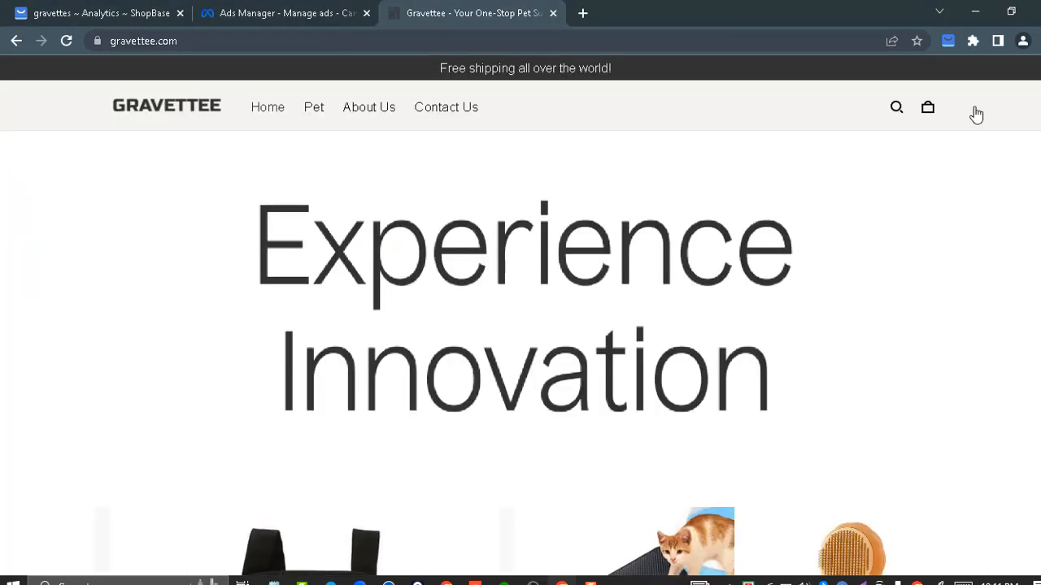
click(319, 118)
scroll(861, 411, down, 6)
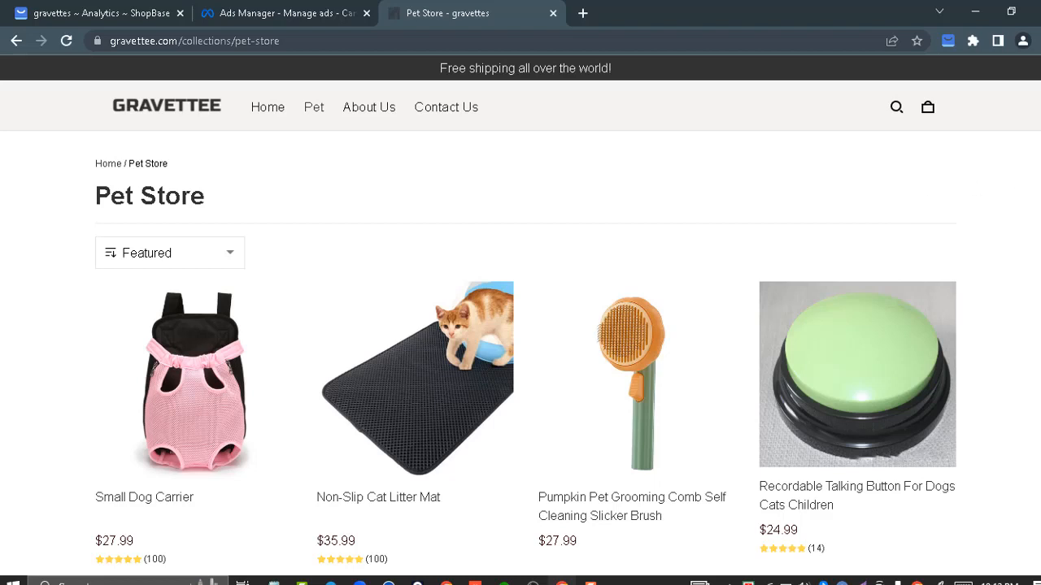
click(667, 508)
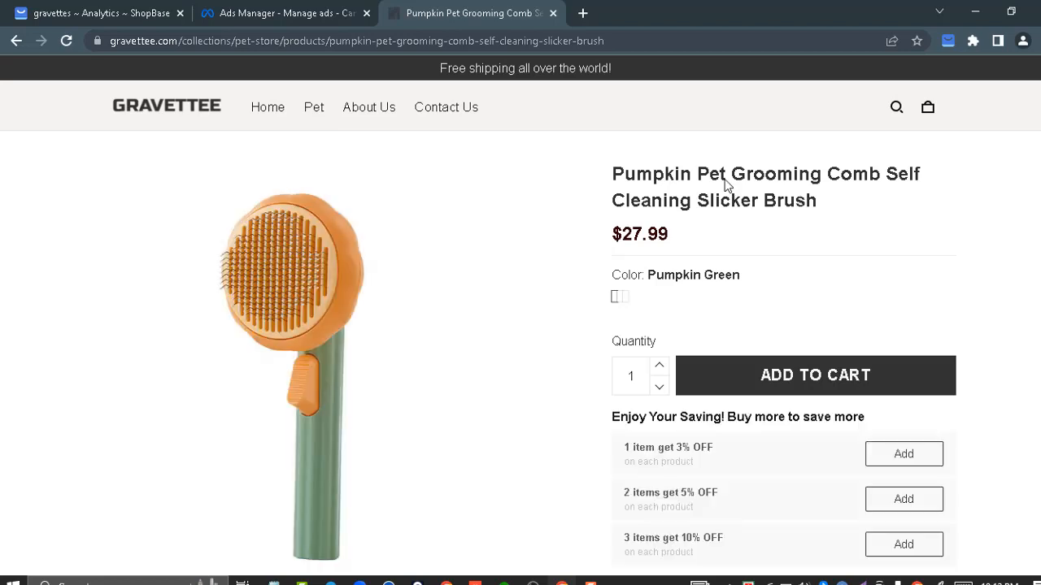
Step: Copy "Pumpkin Pet" from the product title and use it as the new campaign's name in Ads Manager
drag(726, 186, 616, 183)
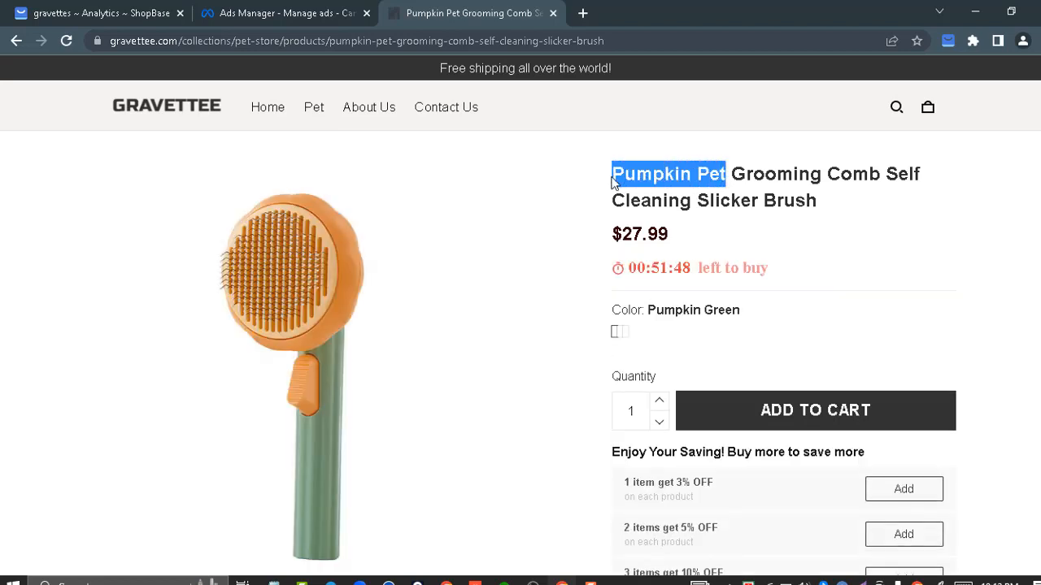
right_click(616, 184)
click(633, 195)
click(322, 10)
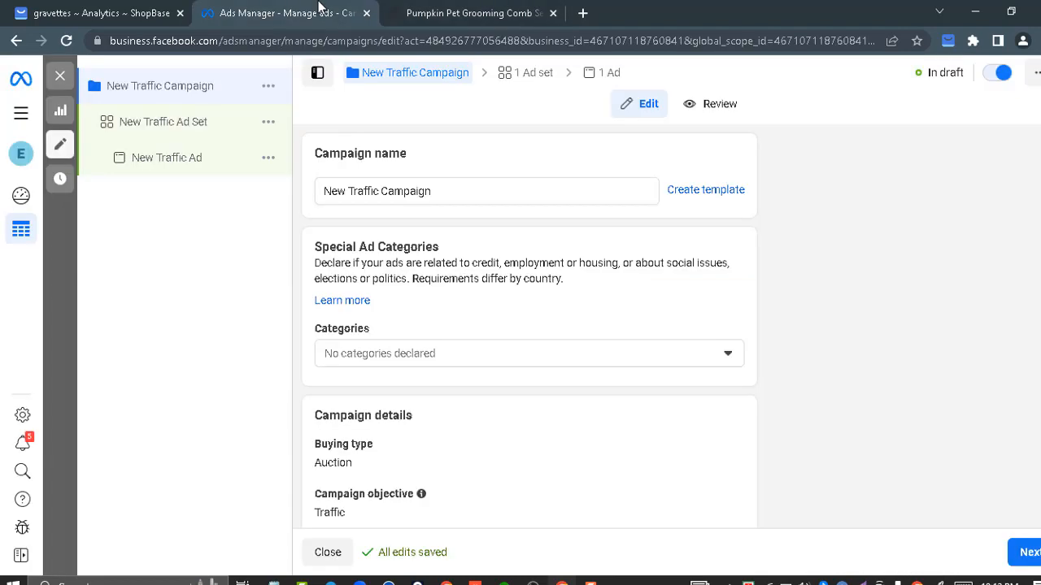
triple_click(467, 198)
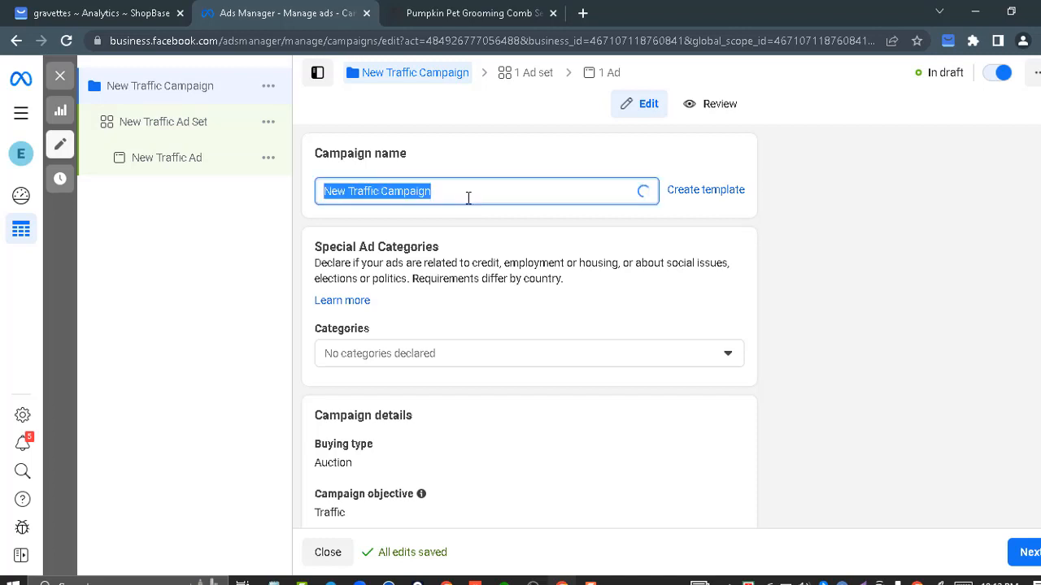
text(Pumpkin Pet)
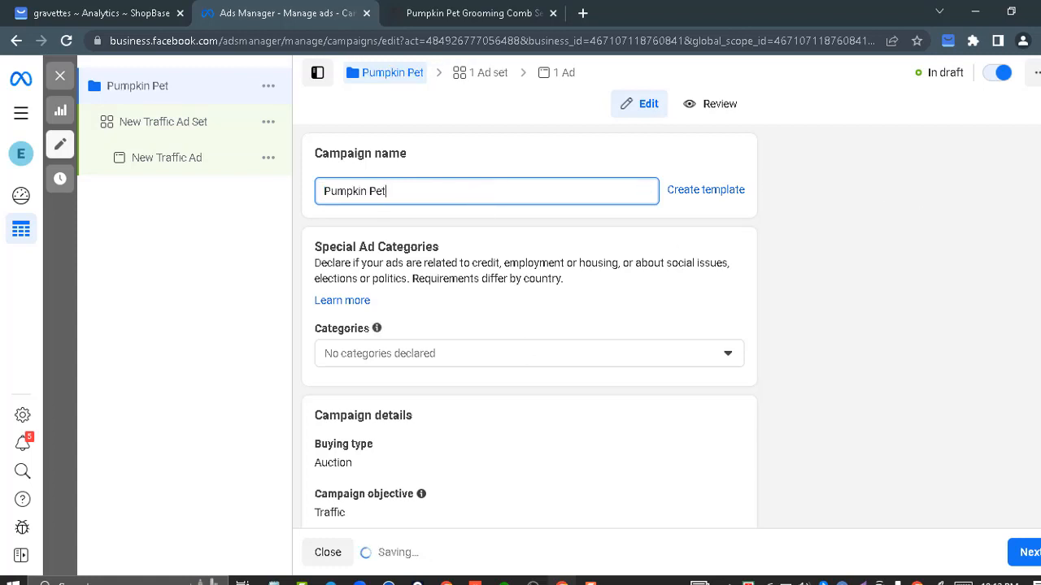
Step: Check the special ad category choices without declaring any and proceed to the ad set settings
scroll(529, 325, down, 2)
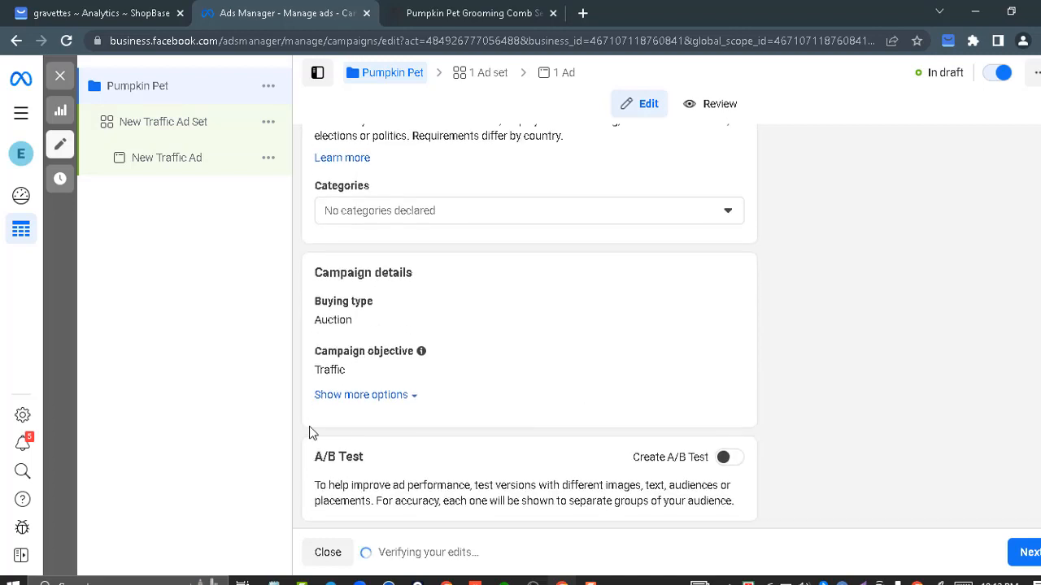
click(459, 210)
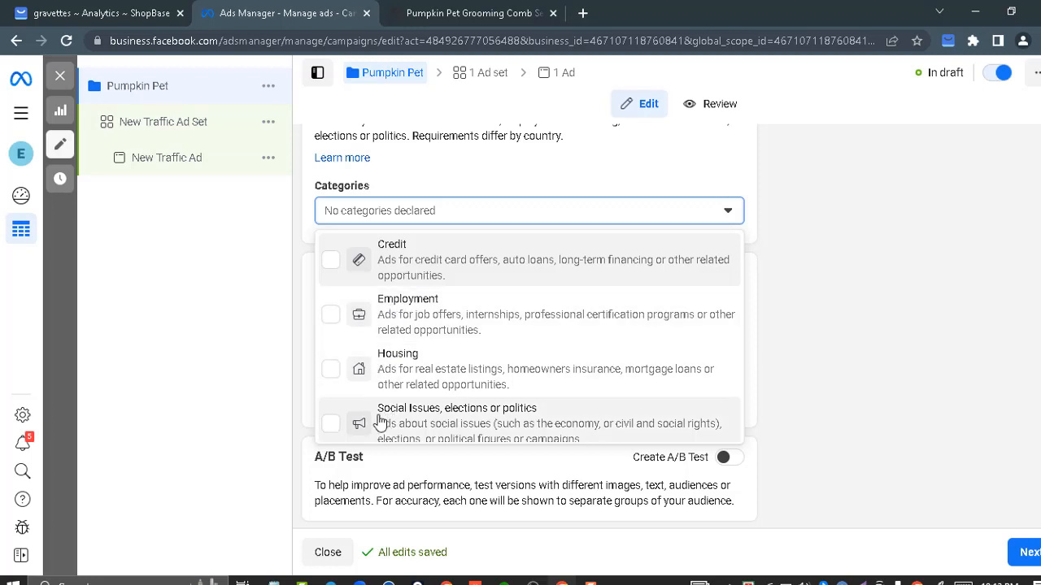
click(718, 159)
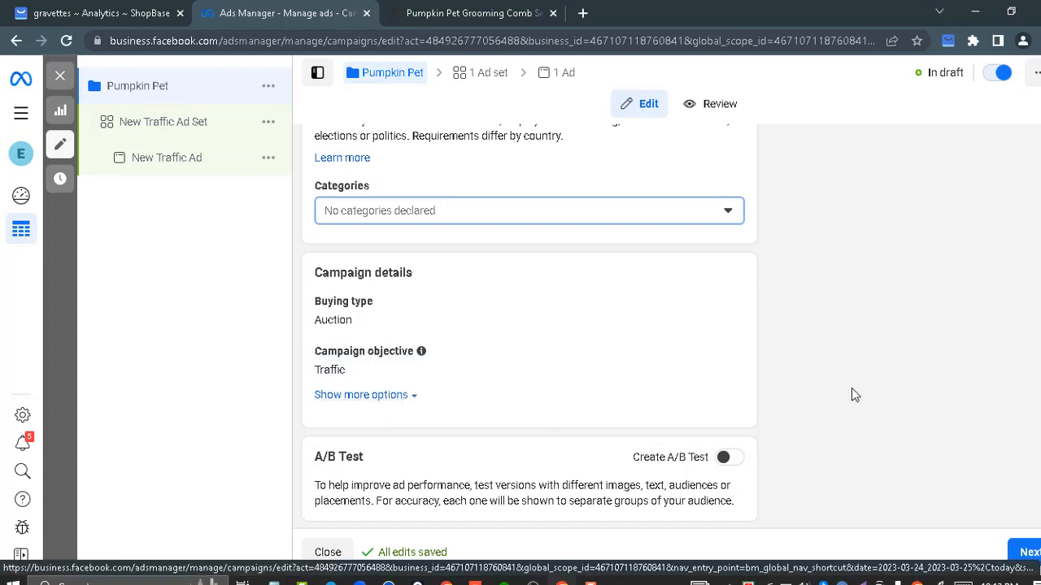
scroll(529, 325, down, 2)
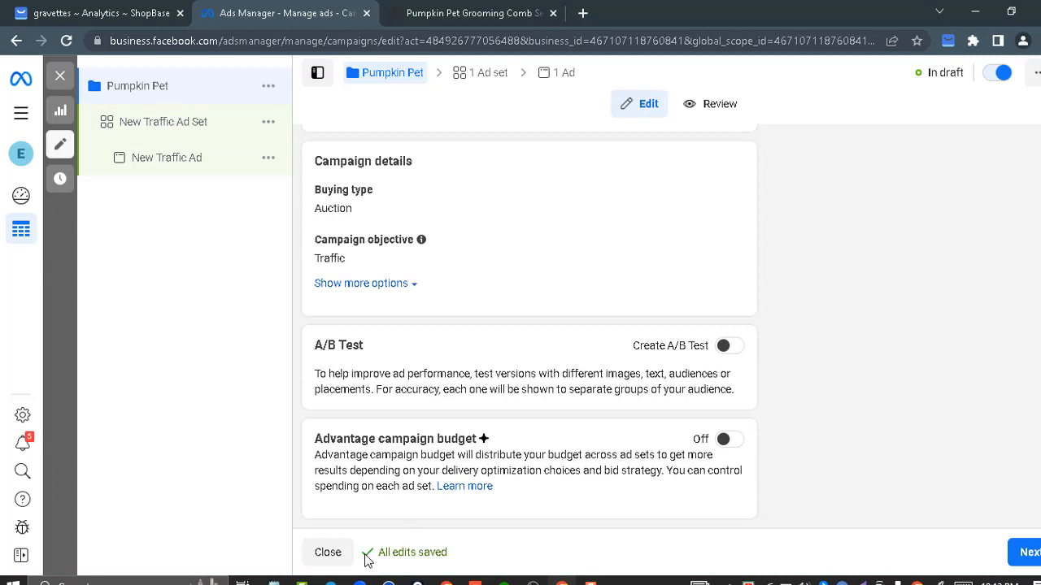
click(1022, 561)
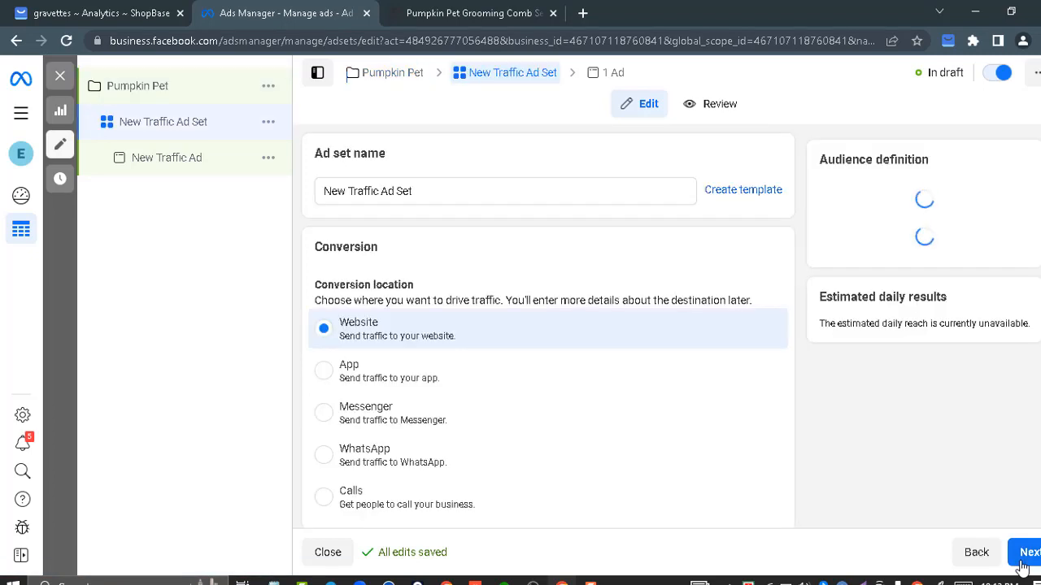
click(1023, 561)
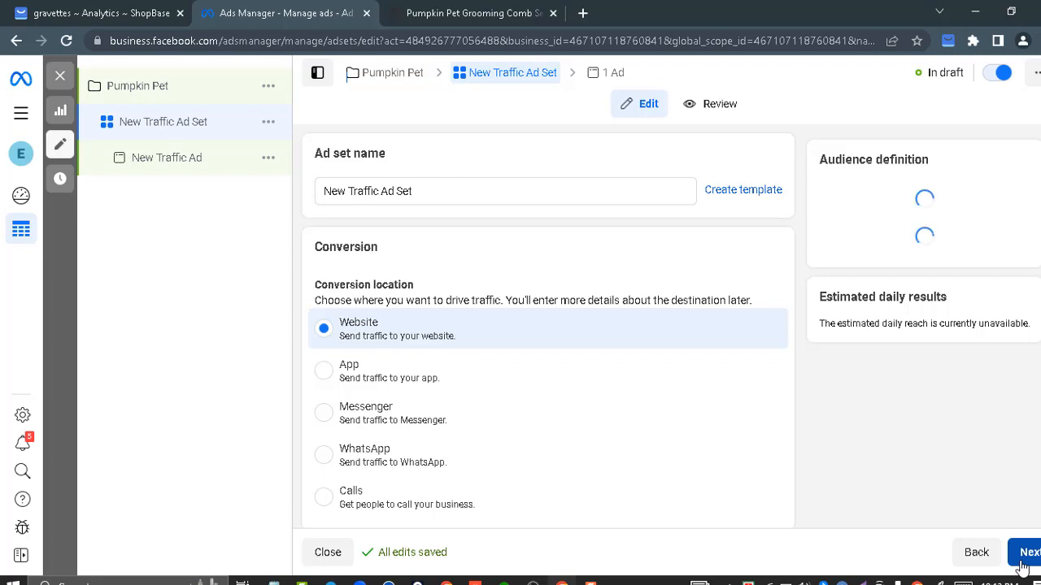
Step: Rename the ad set as Pumpkin Pet
click(437, 190)
key(ctrl+a)
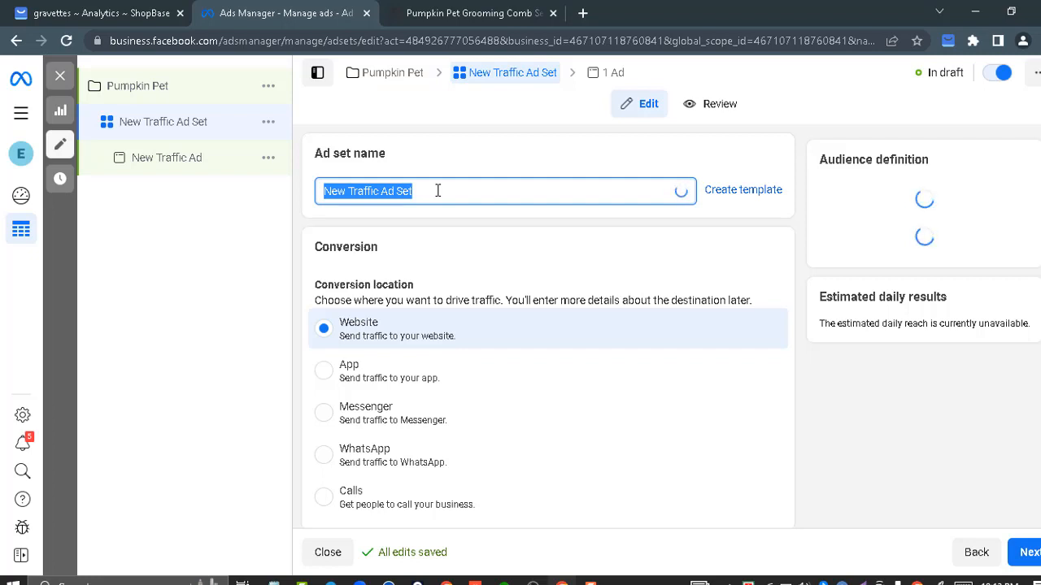
key(ctrl+v)
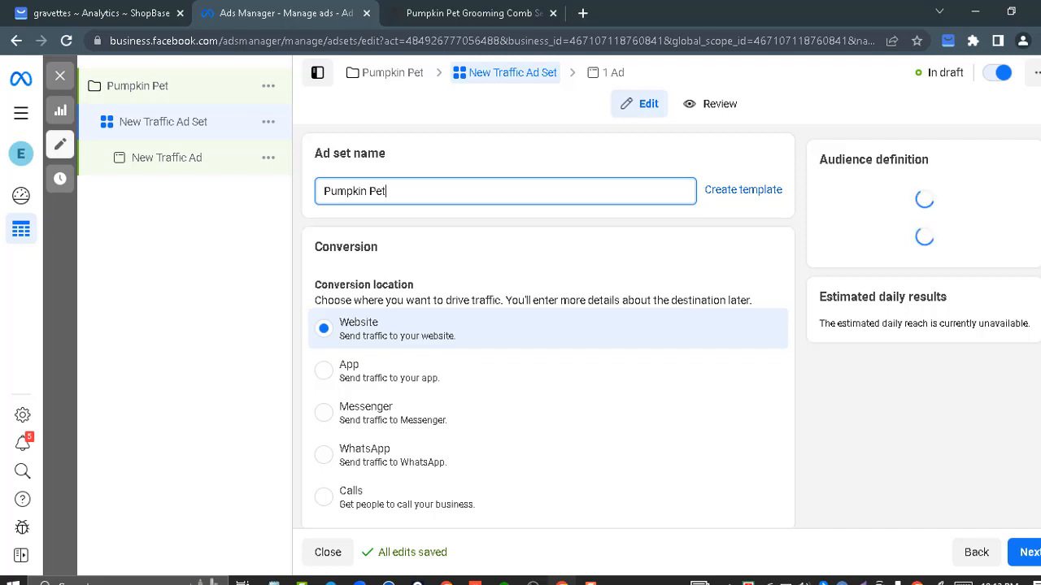
Step: Review the ad set's dynamic creative, budget and schedule settings, including the start date calendar, without changing anything
scroll(869, 175, down, 3)
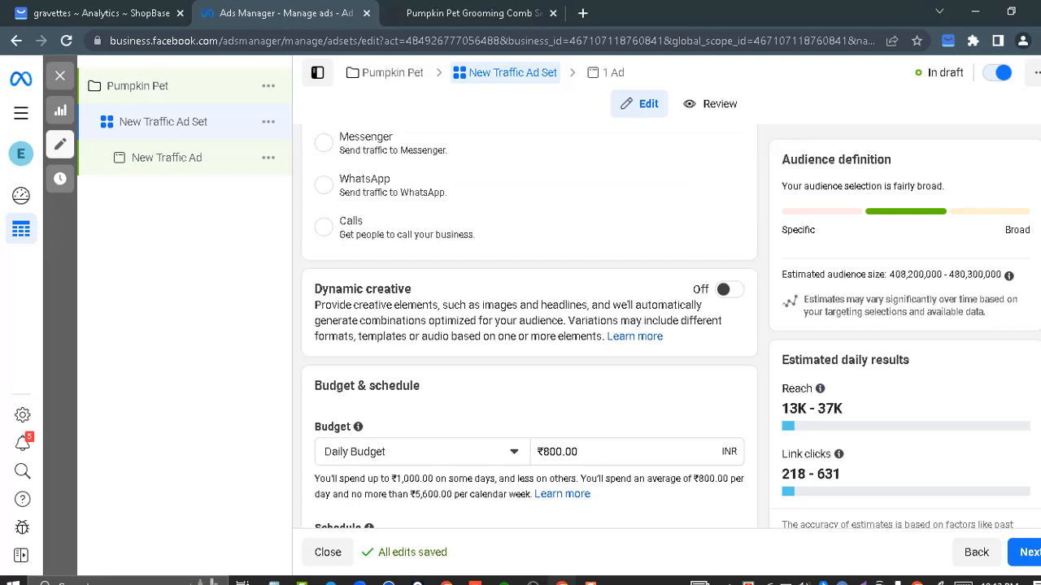
scroll(581, 302, down, 2)
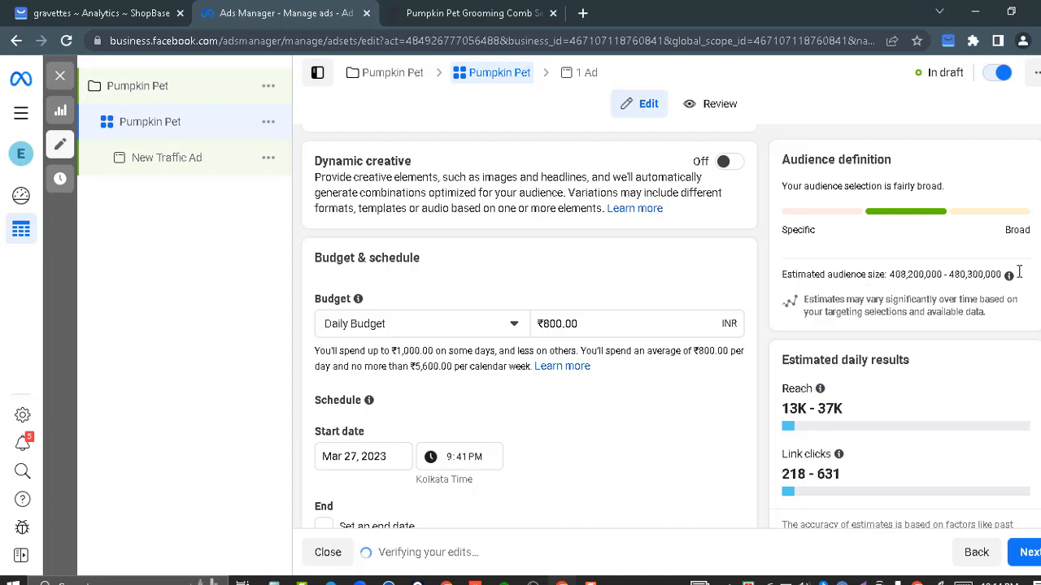
scroll(1019, 272, down, 1)
scroll(529, 325, down, 1)
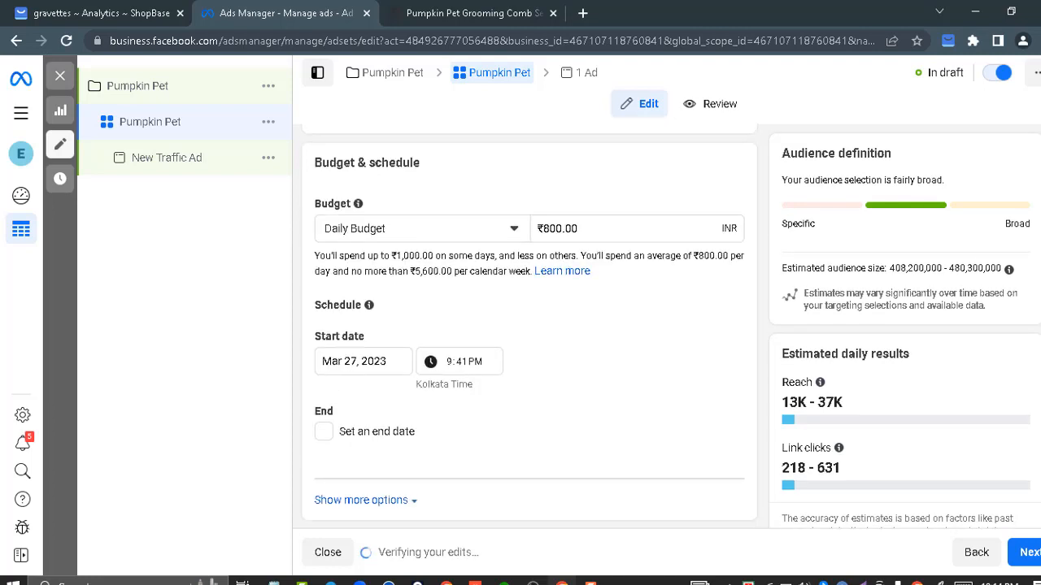
click(387, 363)
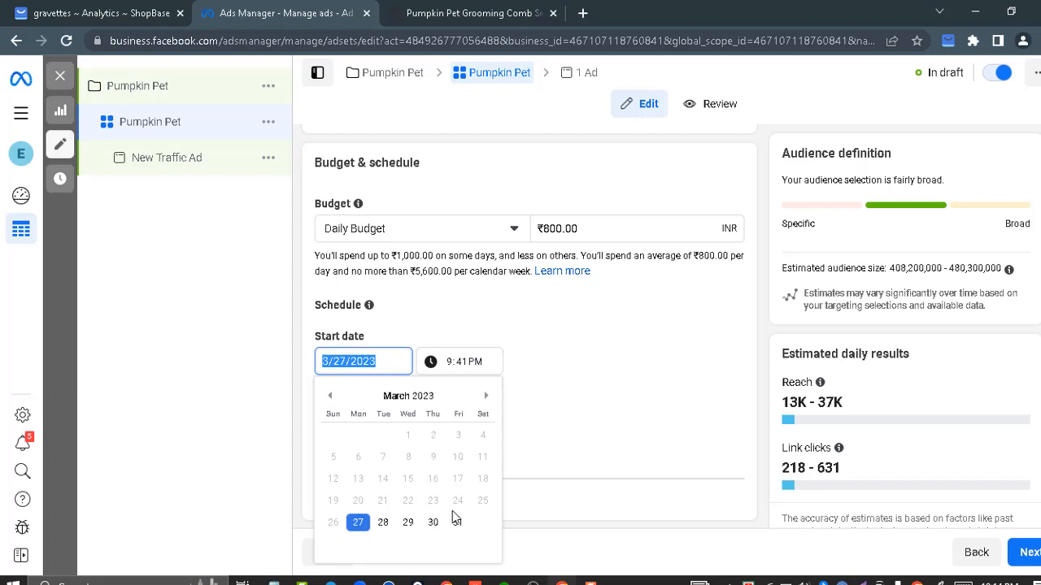
click(613, 326)
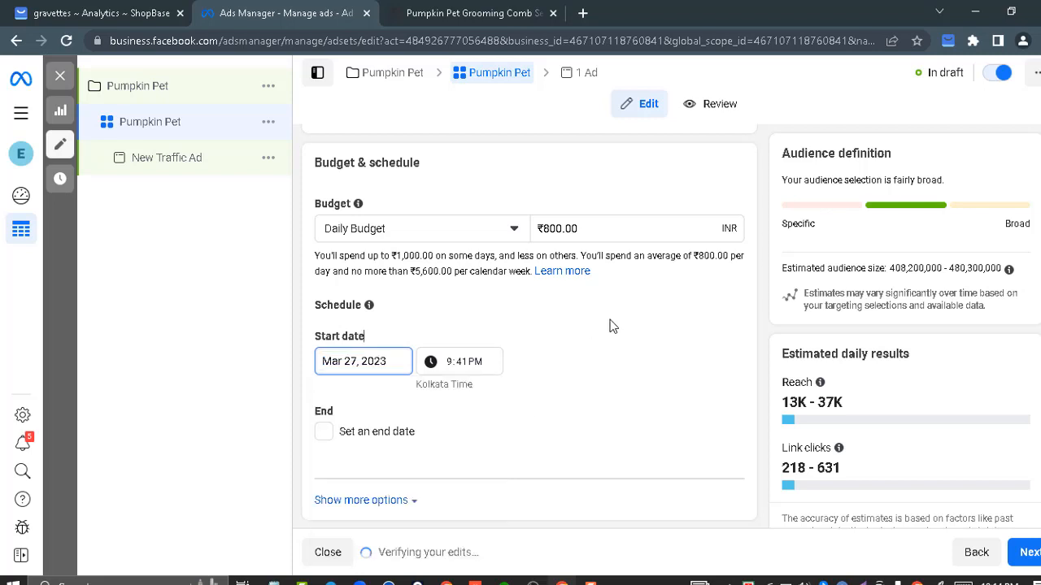
Step: Try an end date of 3/31/2023 for the ad set's schedule and remove it again
click(318, 437)
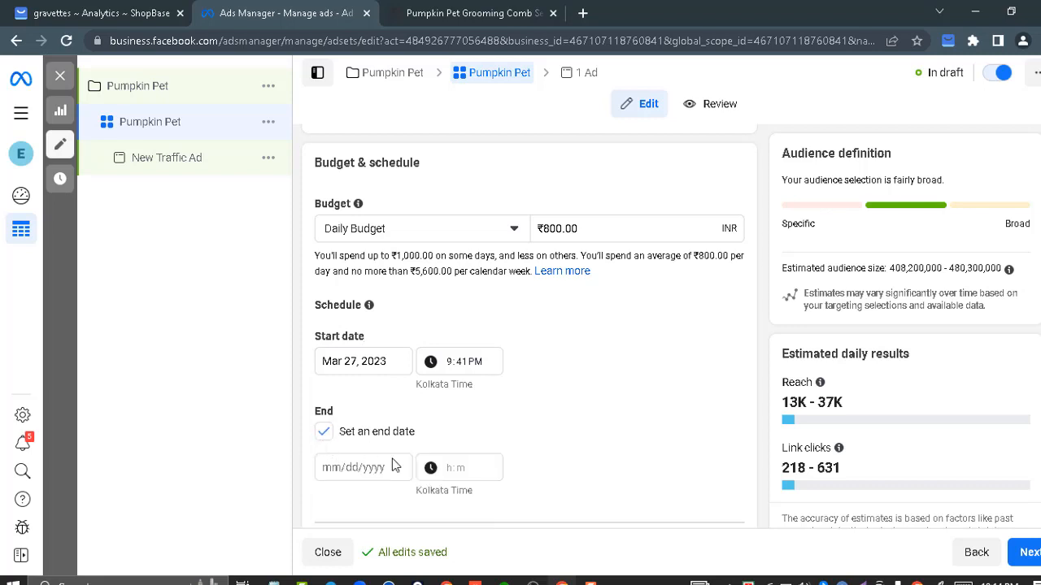
click(382, 467)
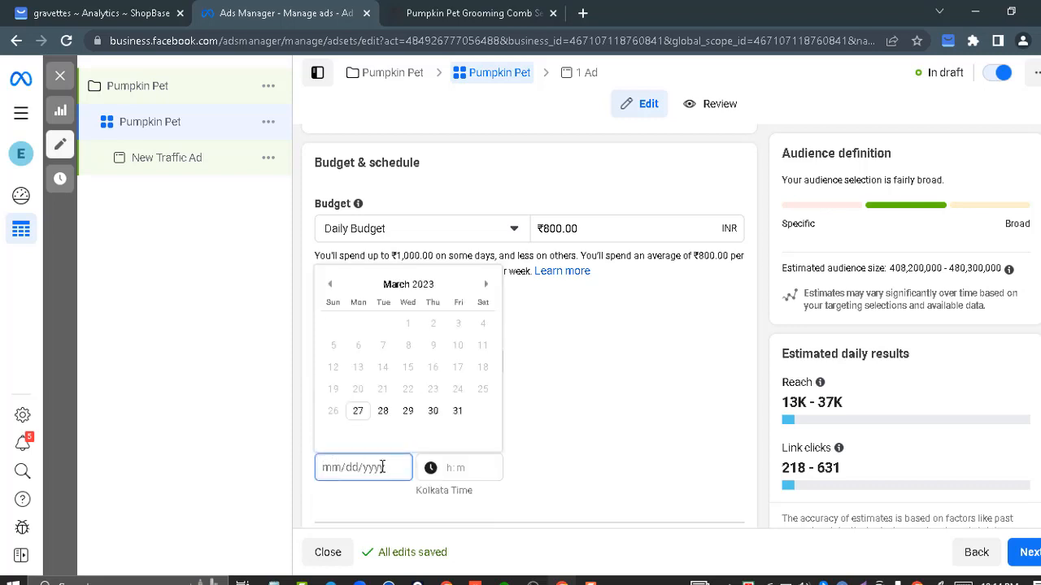
click(457, 412)
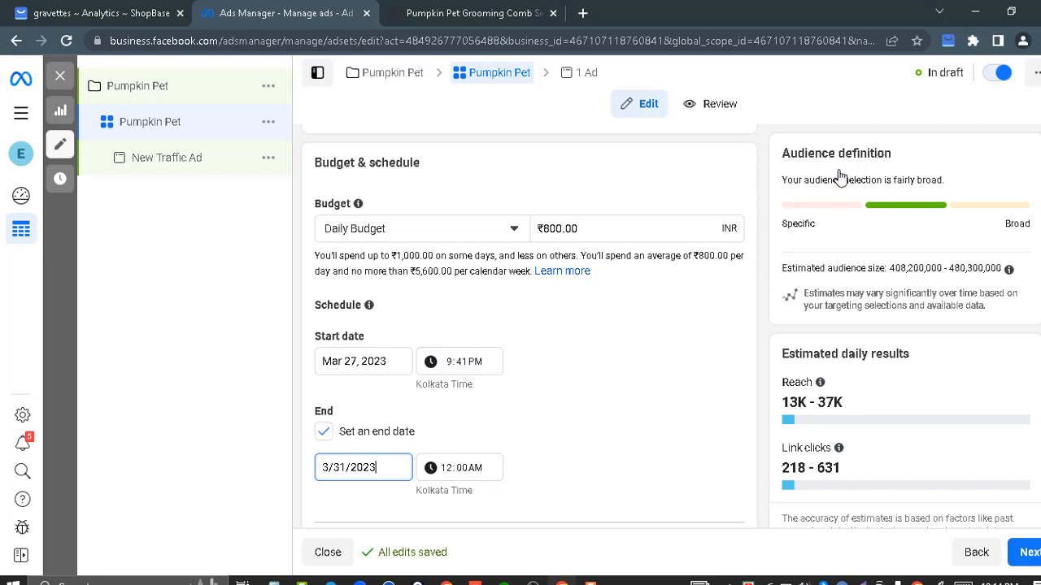
click(323, 432)
Step: Look through the existing custom and lookalike audiences available for the ad set without selecting one
scroll(414, 325, down, 3)
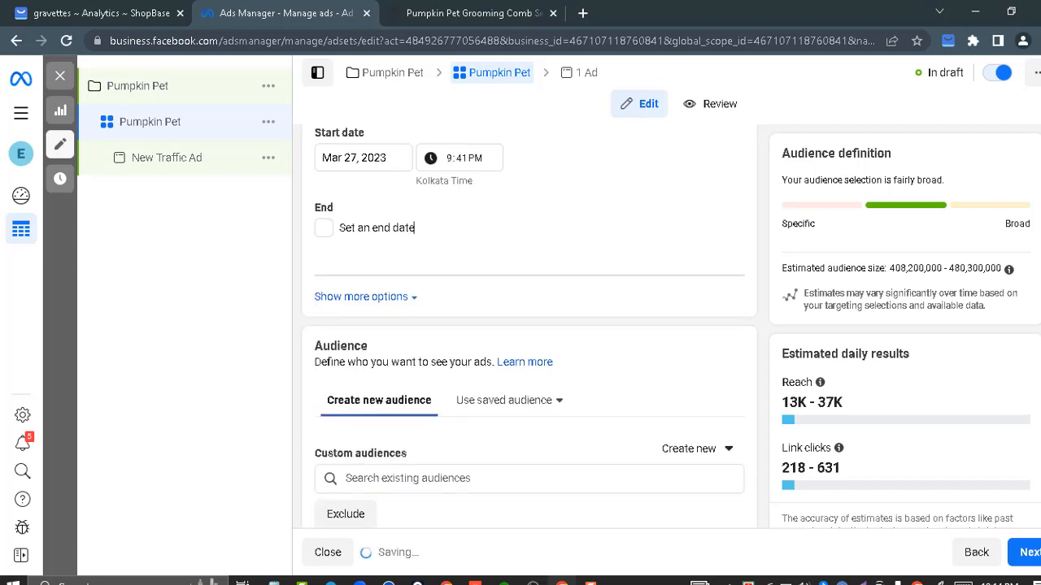
scroll(414, 126, down, 2)
scroll(414, 126, down, 1)
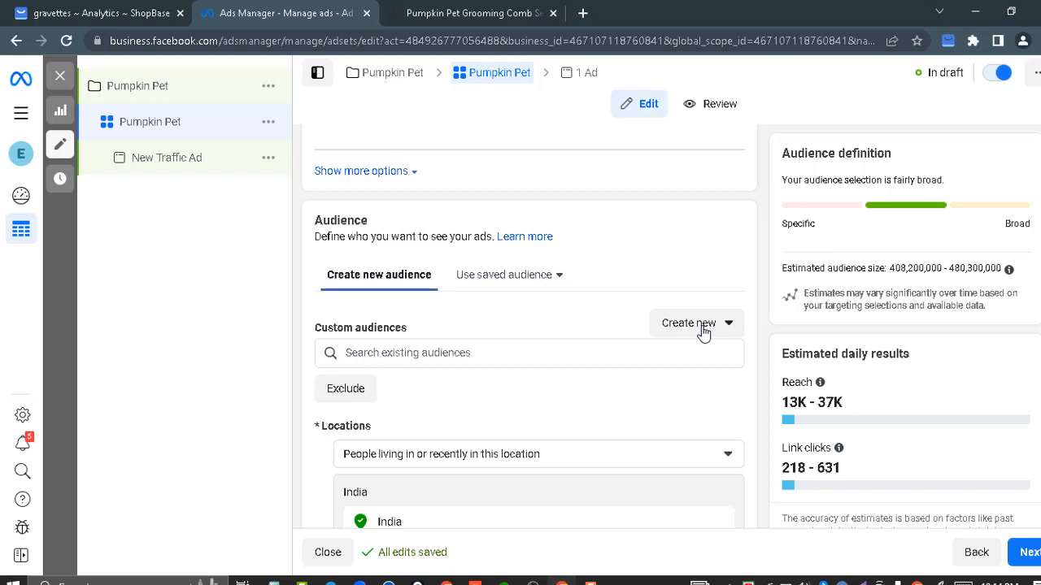
click(588, 366)
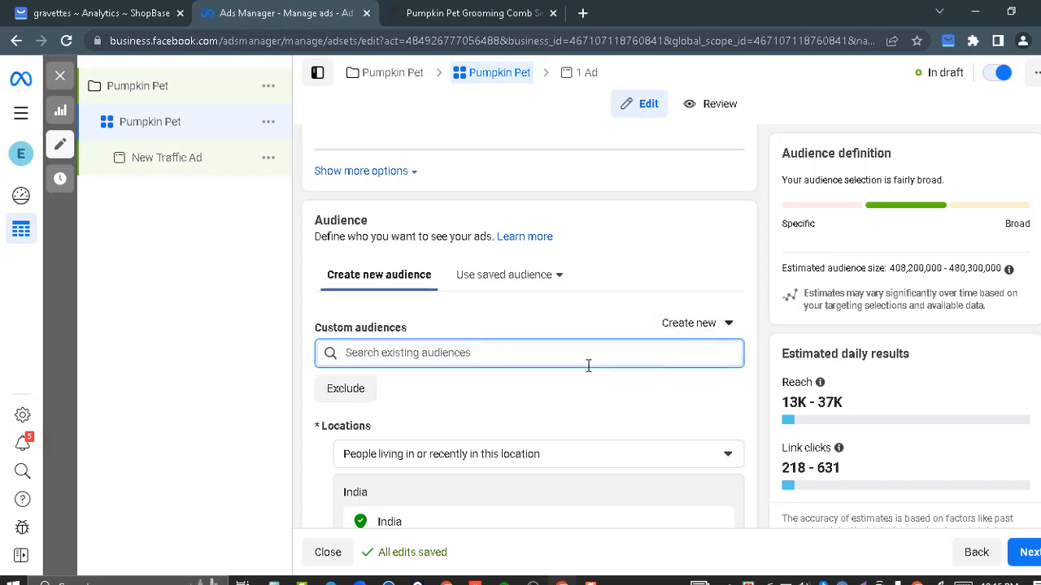
scroll(588, 366, down, 1)
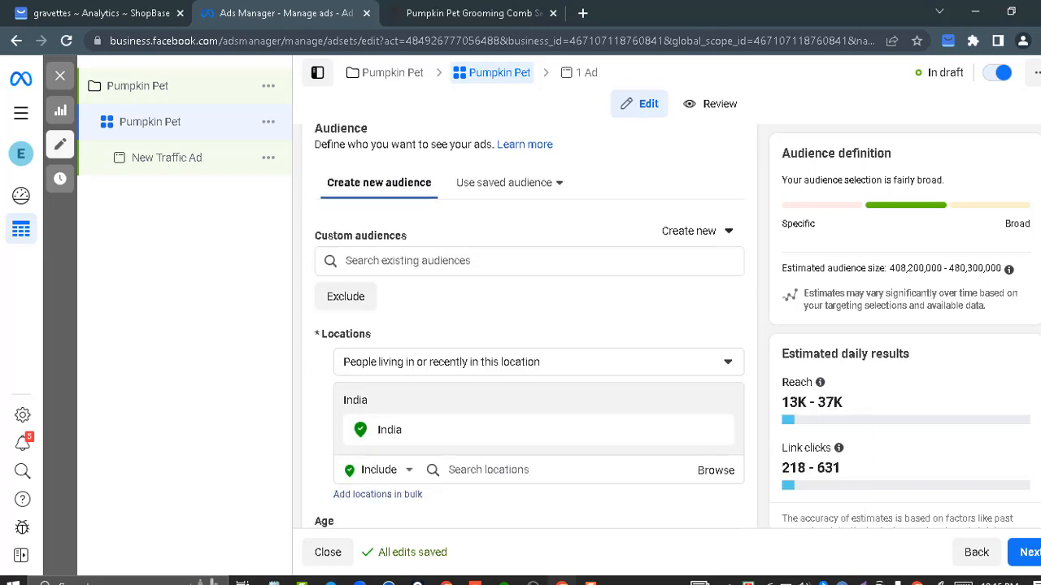
click(462, 260)
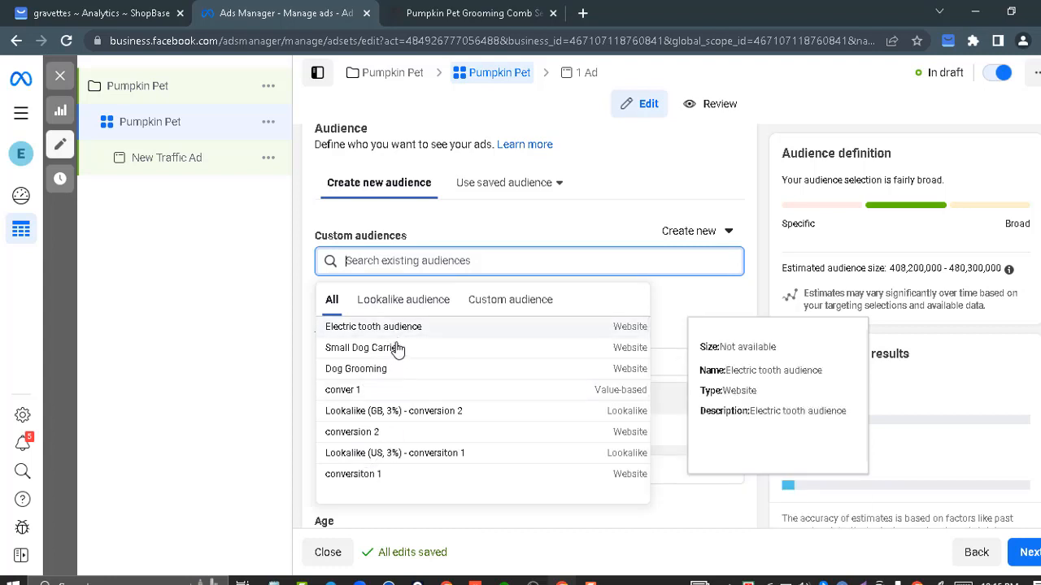
click(519, 226)
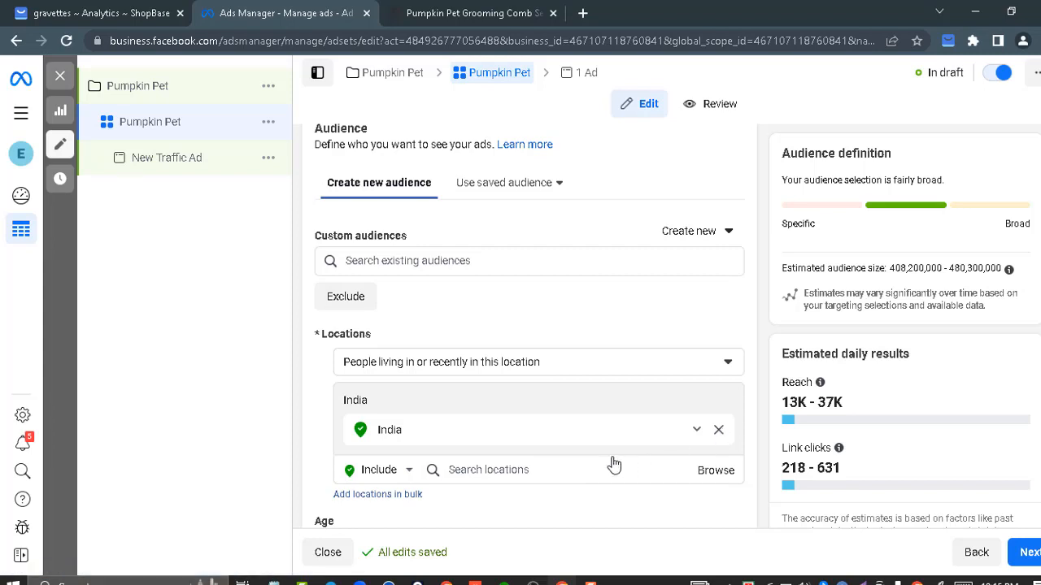
Step: Replace India with the United Kingdom as the targeted location, keeping People living in or recently in this location
click(719, 431)
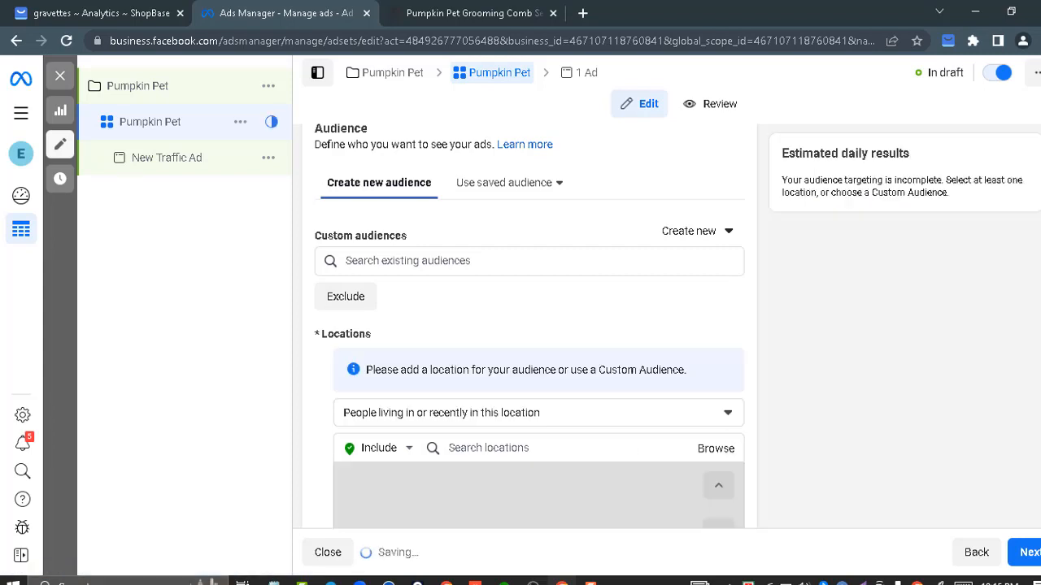
scroll(715, 439, down, 1)
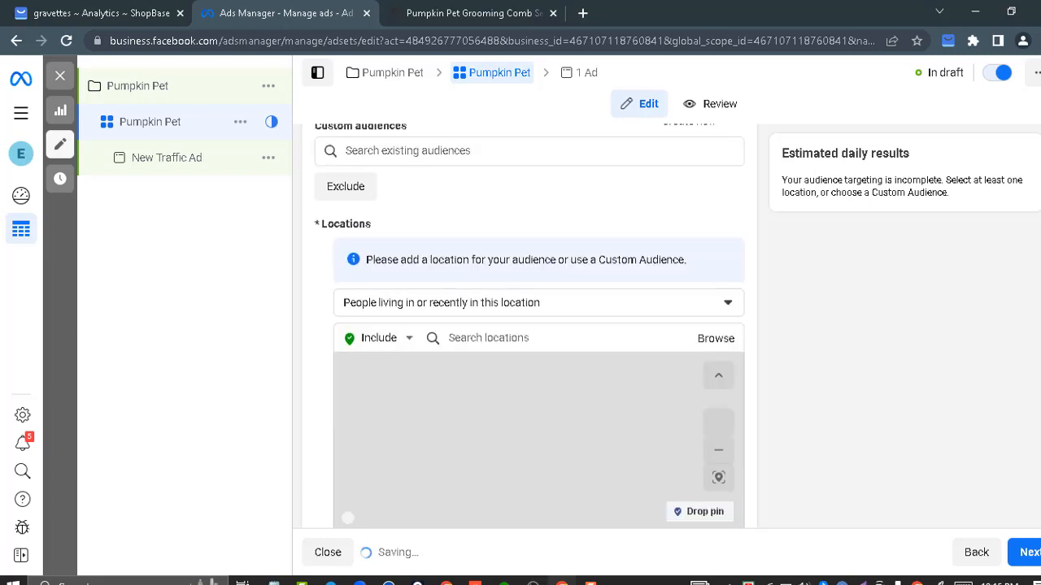
click(572, 306)
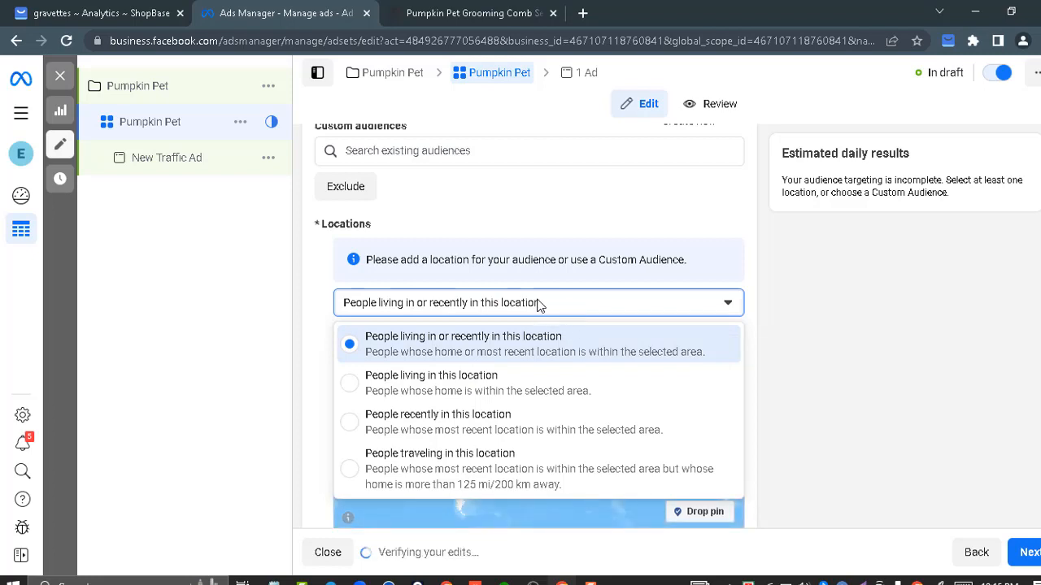
click(505, 305)
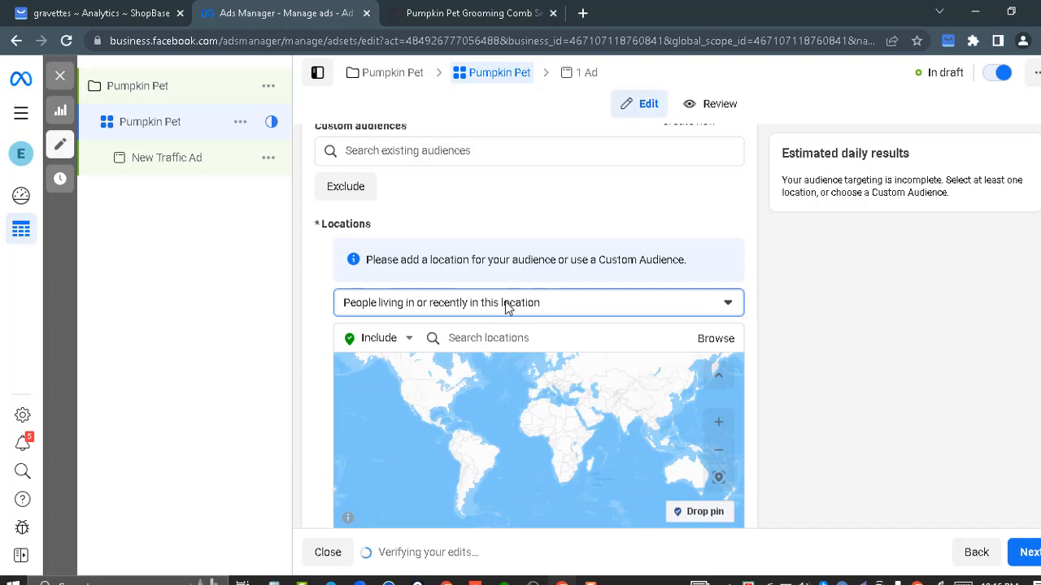
click(480, 335)
text(uni)
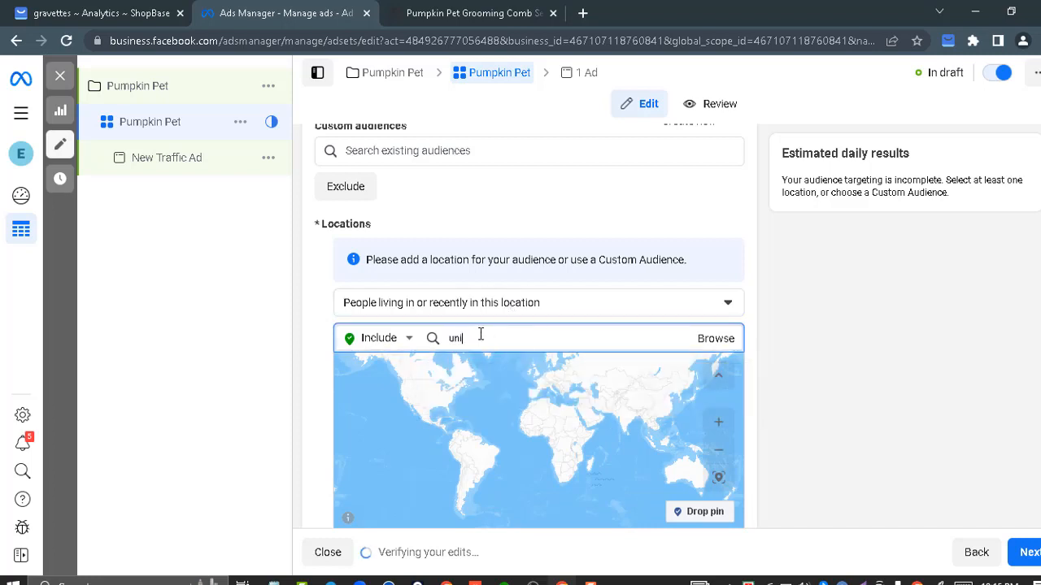
text(ted)
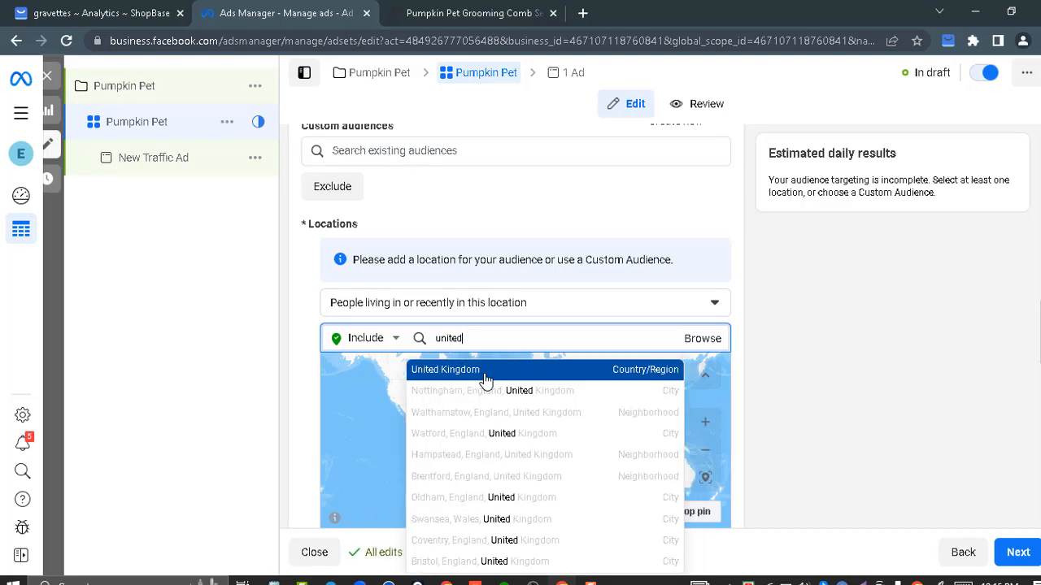
click(485, 379)
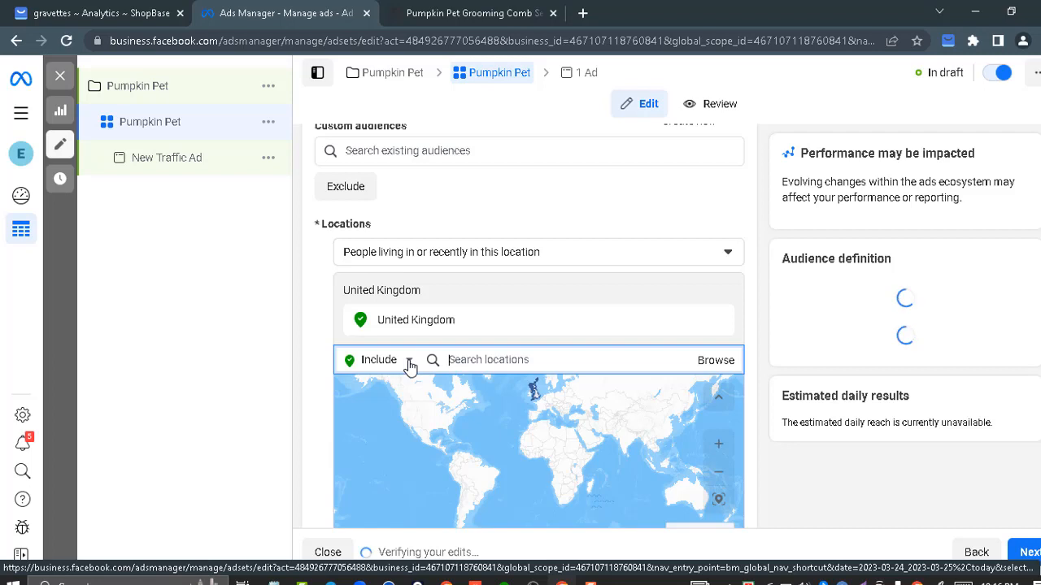
Step: Try the Exclude option for audience locations and set it back to Include
click(409, 363)
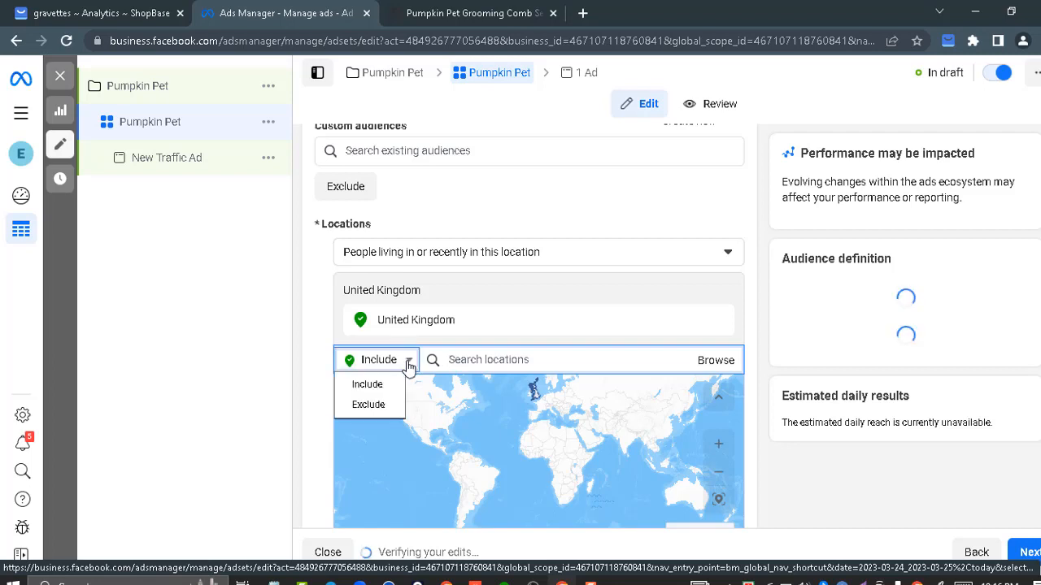
click(374, 407)
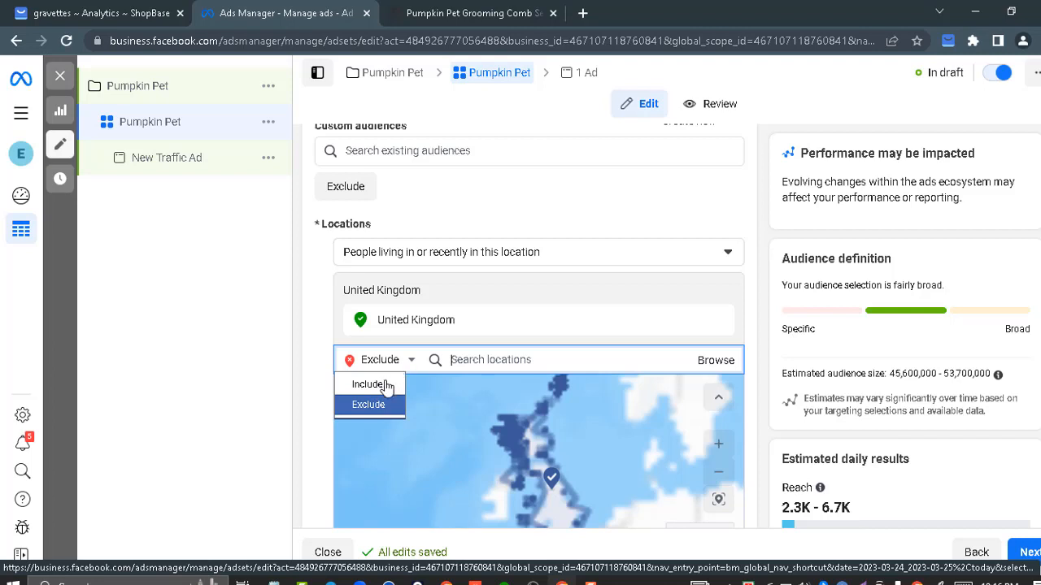
click(384, 385)
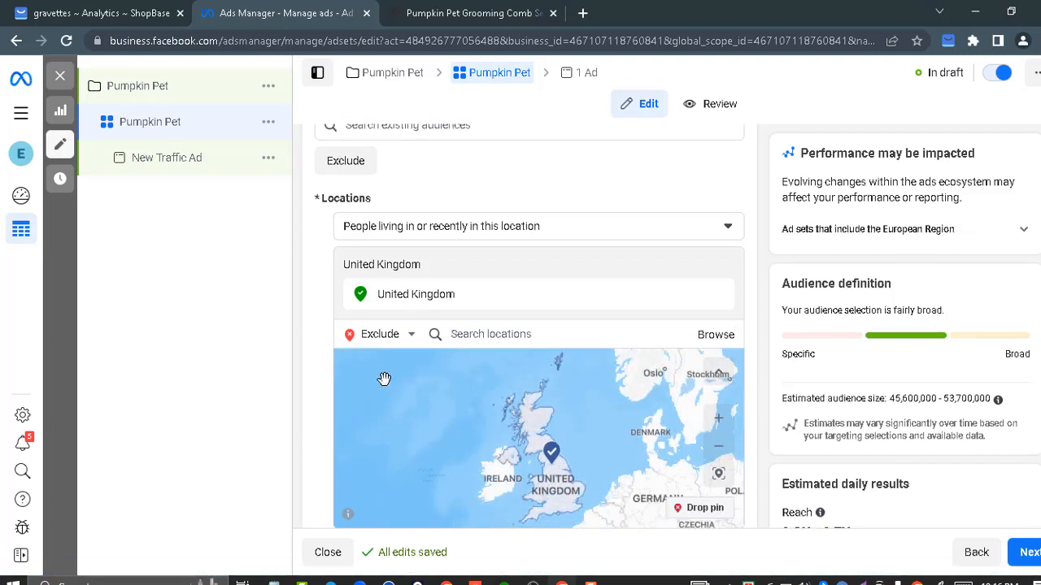
click(412, 343)
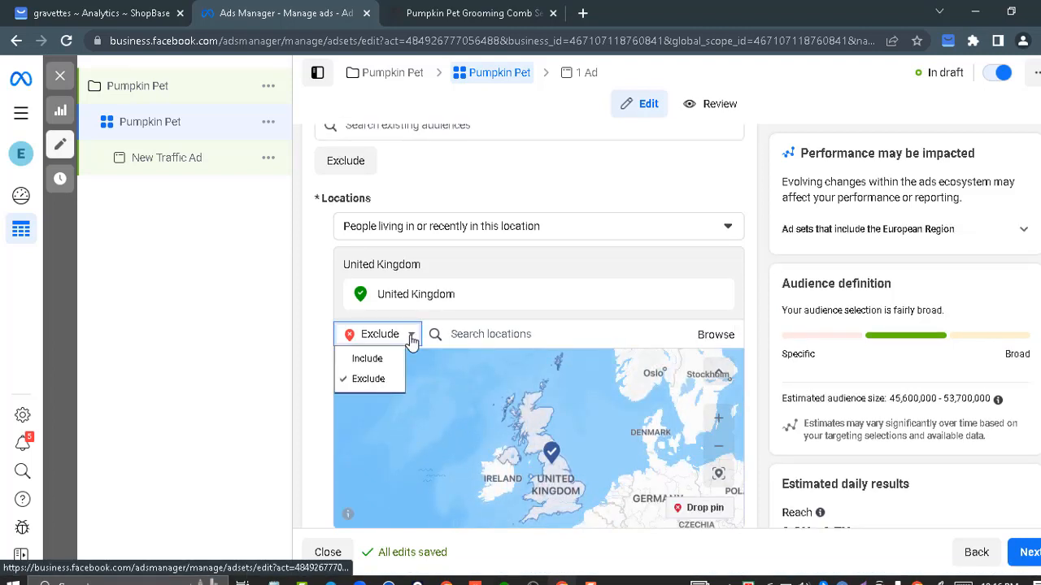
click(370, 360)
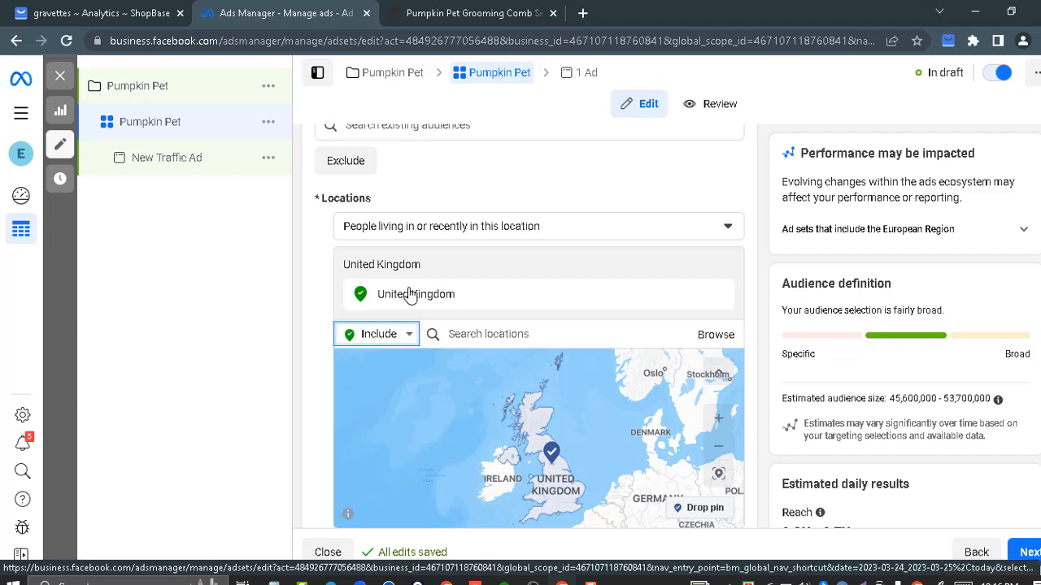
Step: Switch the location option to Exclude, search for japan, and try to exclude Japan Auto Market from the audience
click(395, 340)
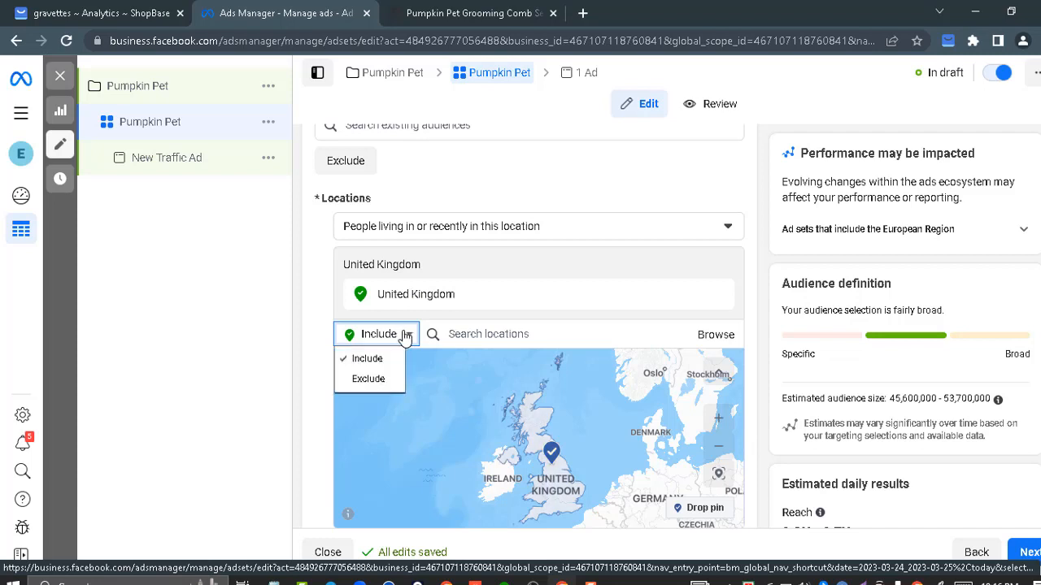
click(379, 380)
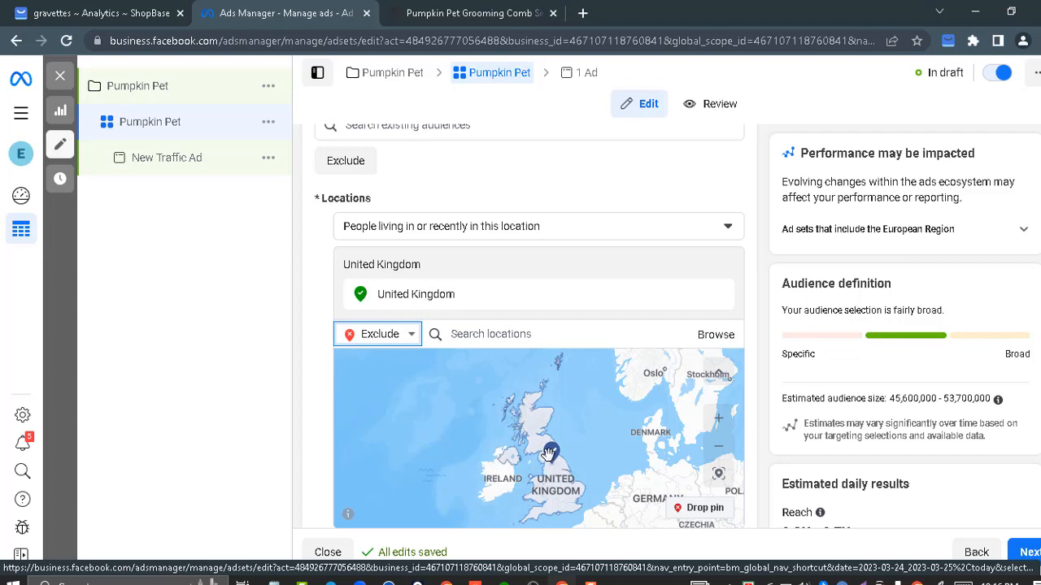
click(409, 352)
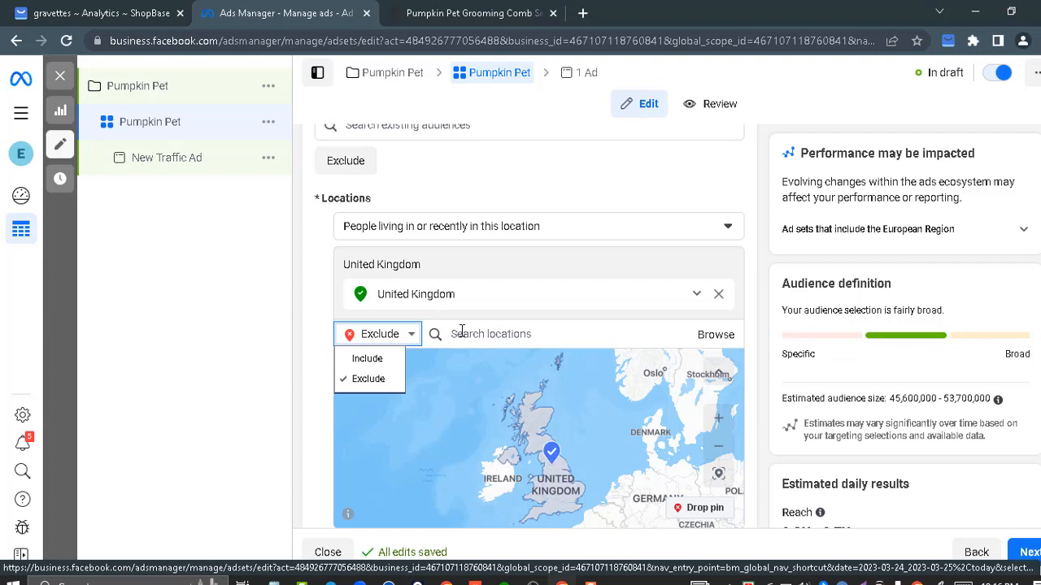
click(461, 331)
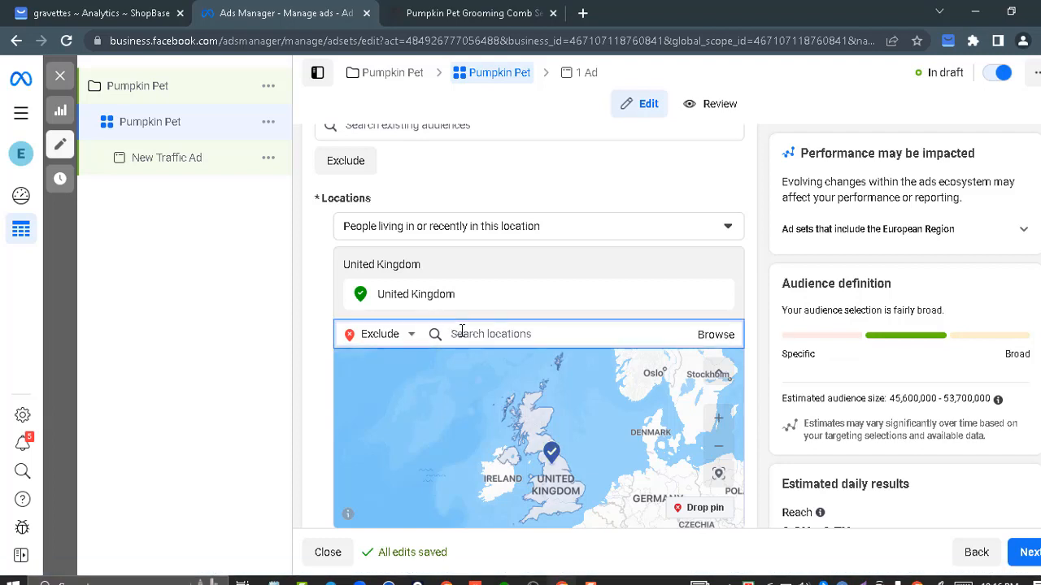
text(japan)
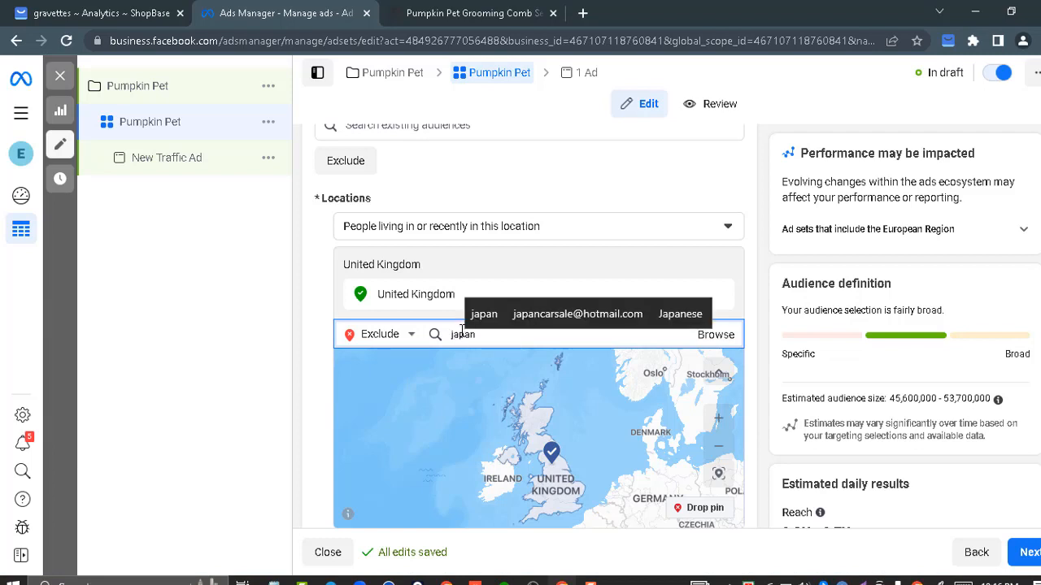
click(488, 323)
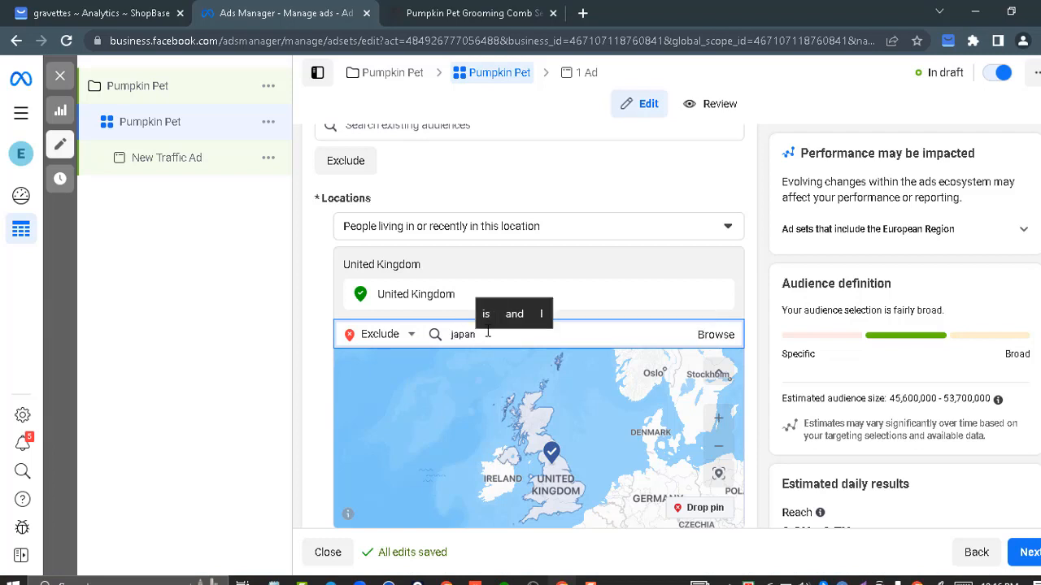
double_click(486, 335)
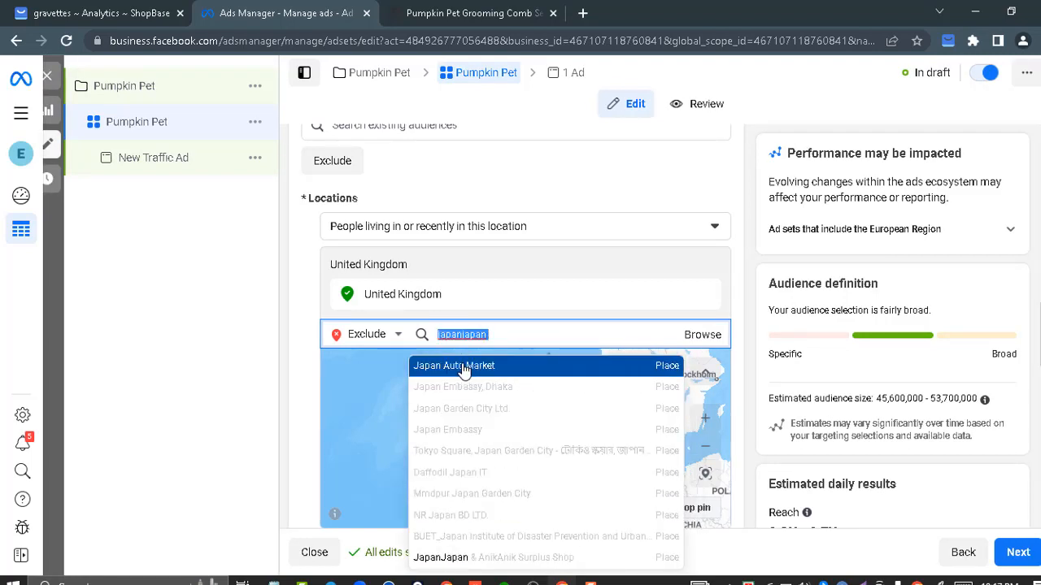
click(463, 367)
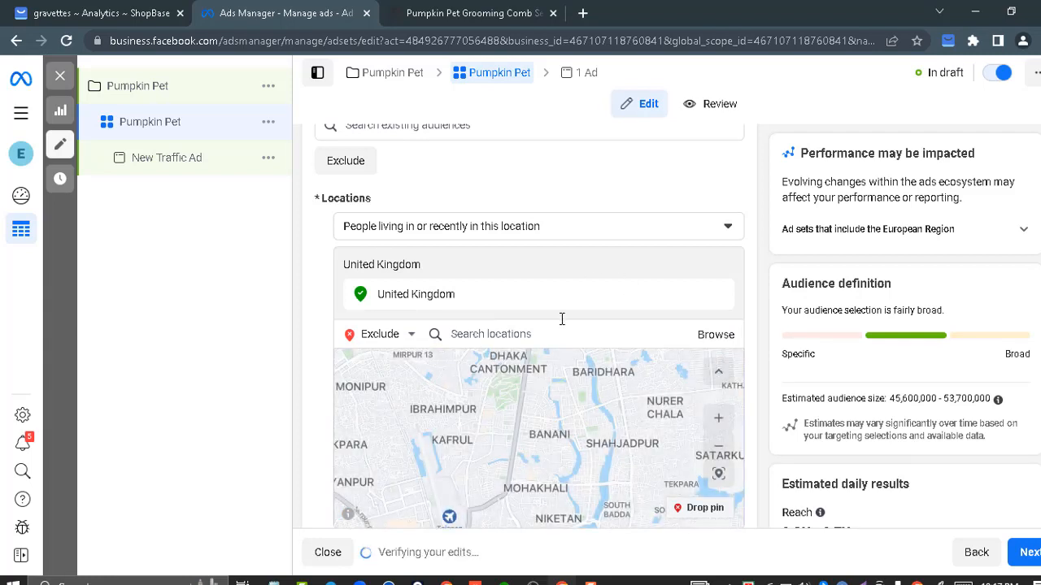
scroll(528, 325, down, 3)
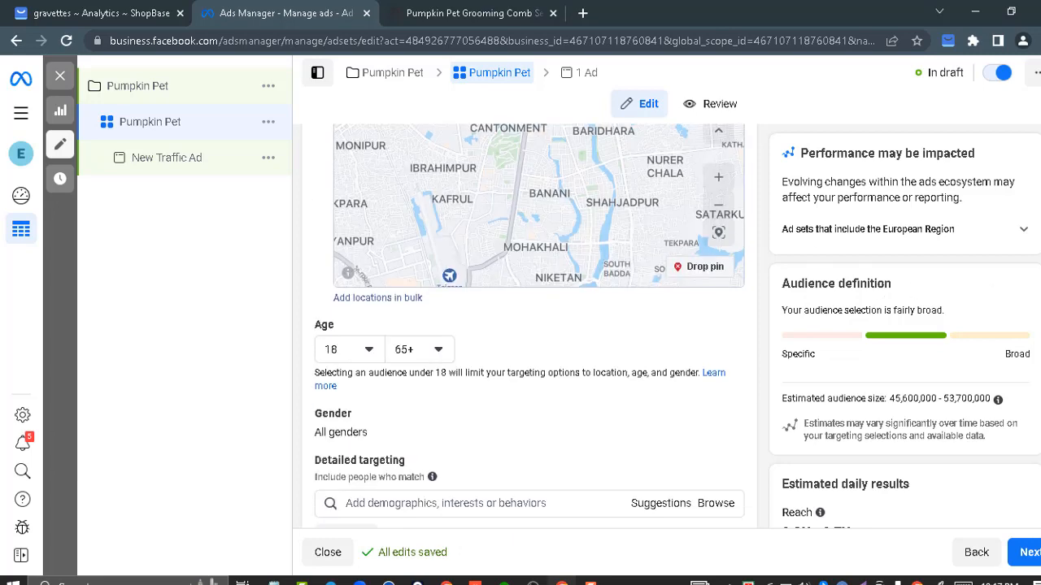
Step: Check the minimum and maximum age options for the audience, keeping 18 and 65+
scroll(528, 325, down, 2)
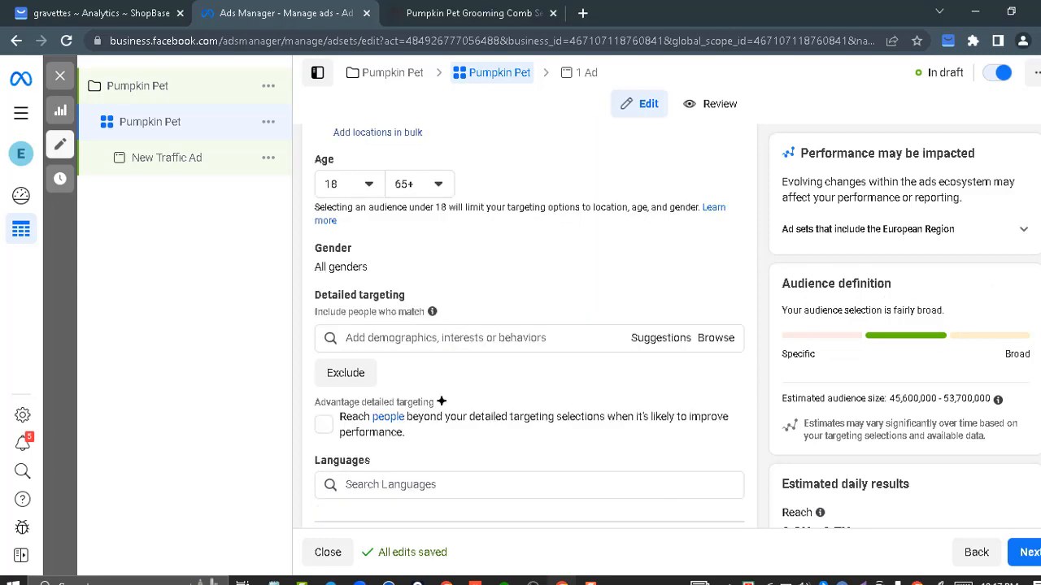
click(353, 185)
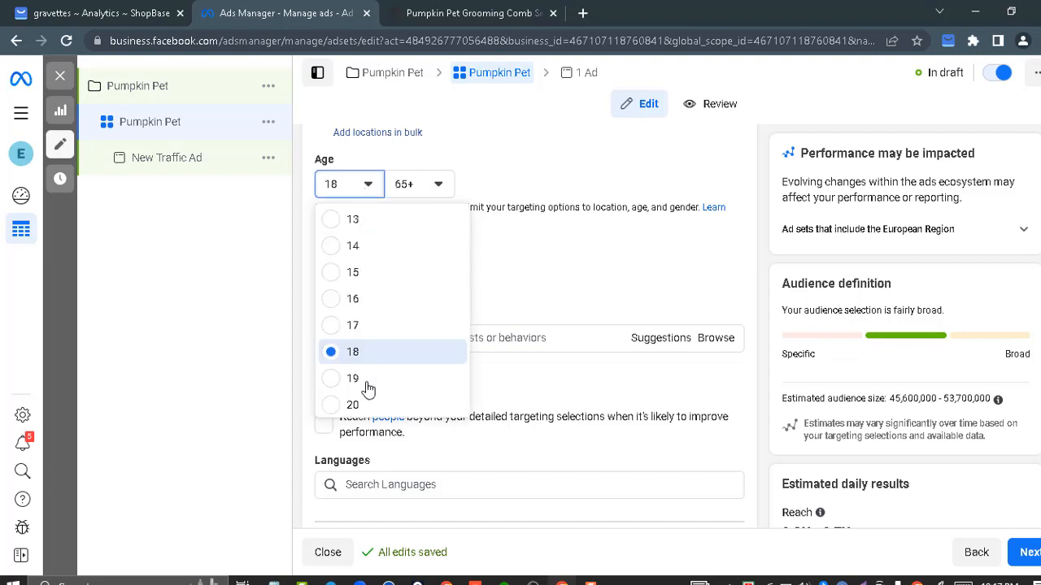
click(460, 170)
click(437, 185)
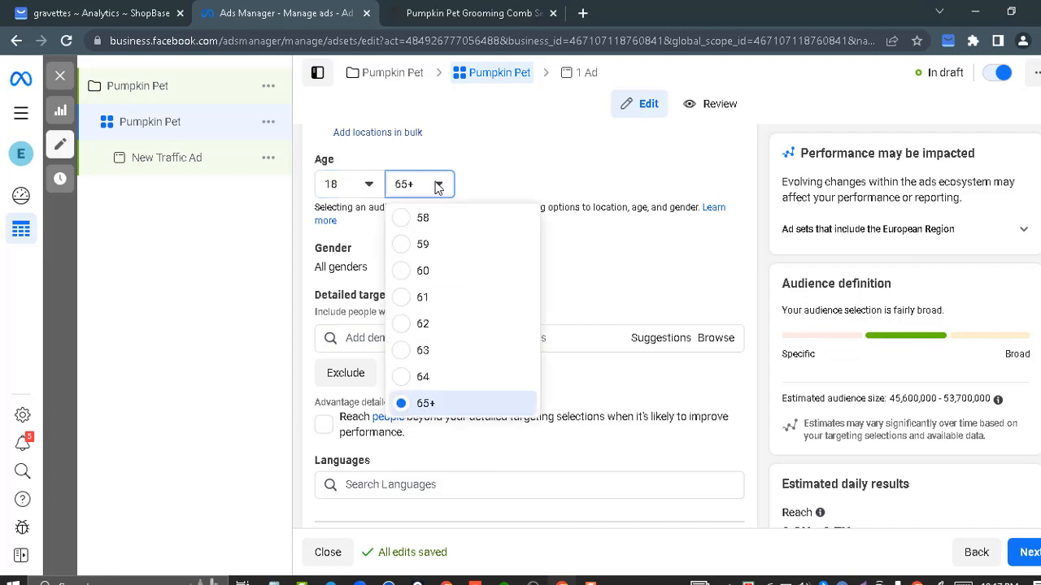
click(479, 185)
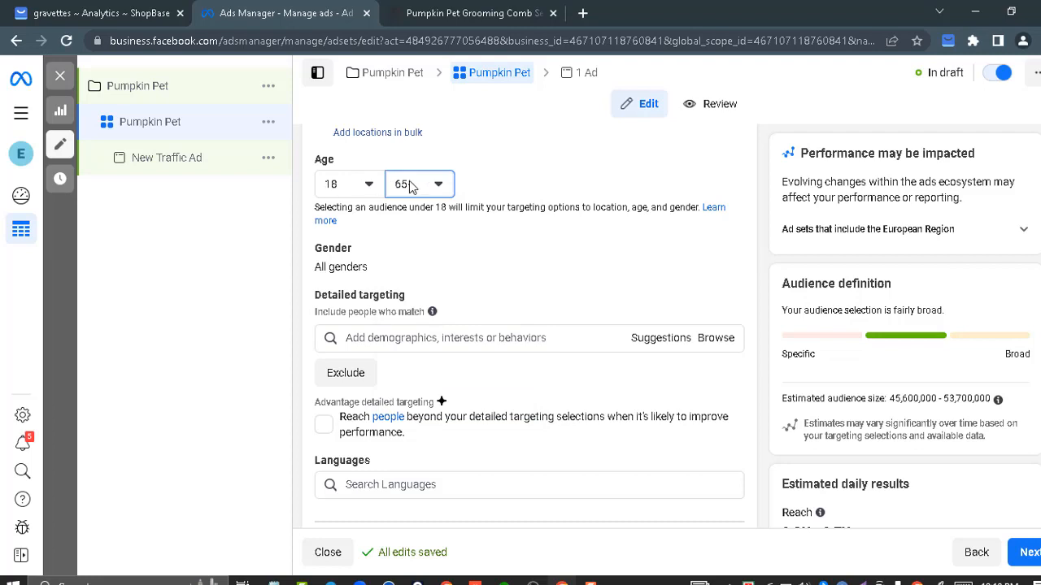
Step: Search detailed targeting for pumkin, clear the search, and look over the suggested interests without adding any
click(416, 339)
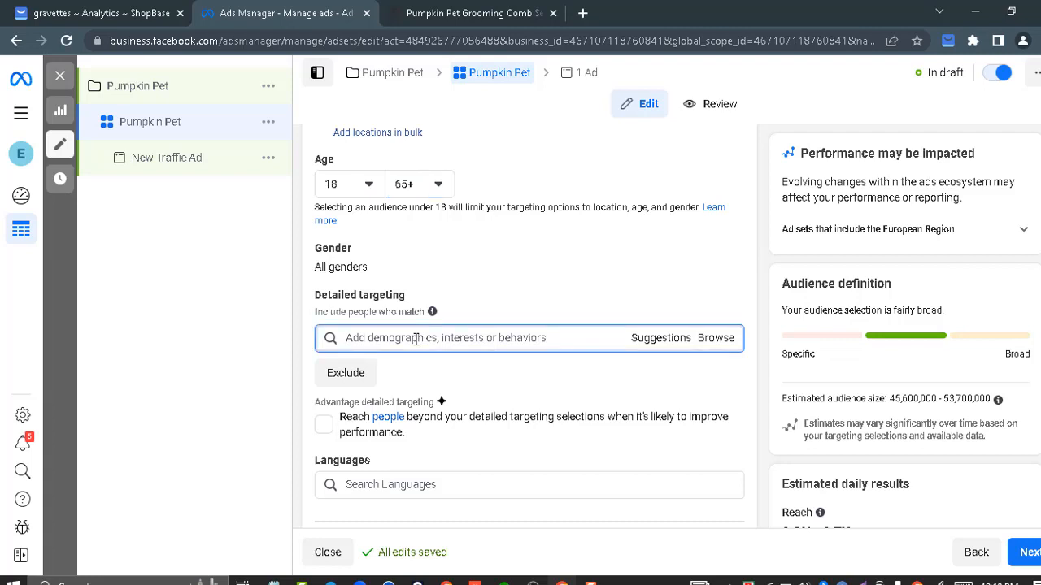
text(pum)
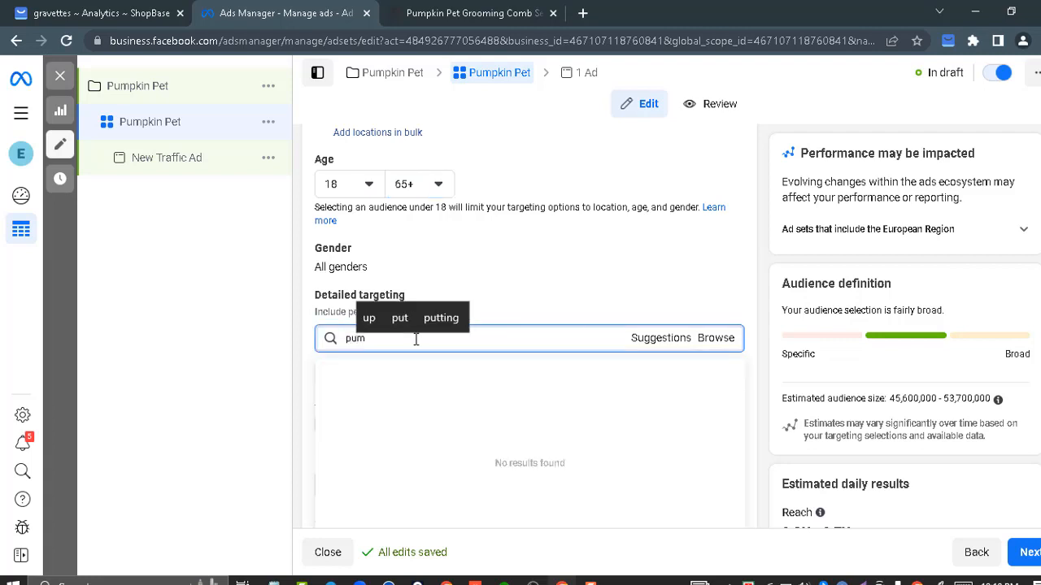
text(kin)
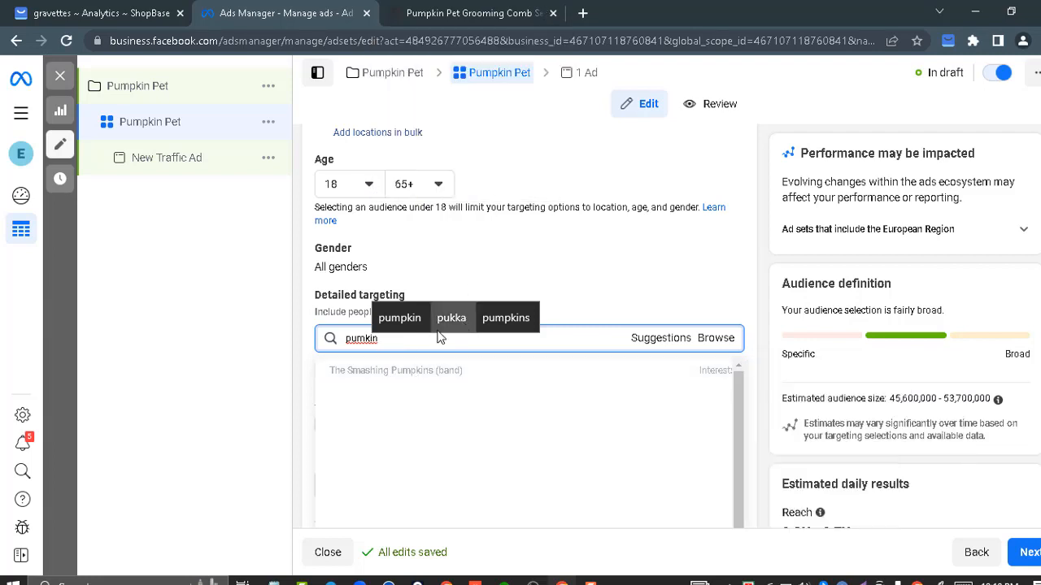
key(ctrl+a)
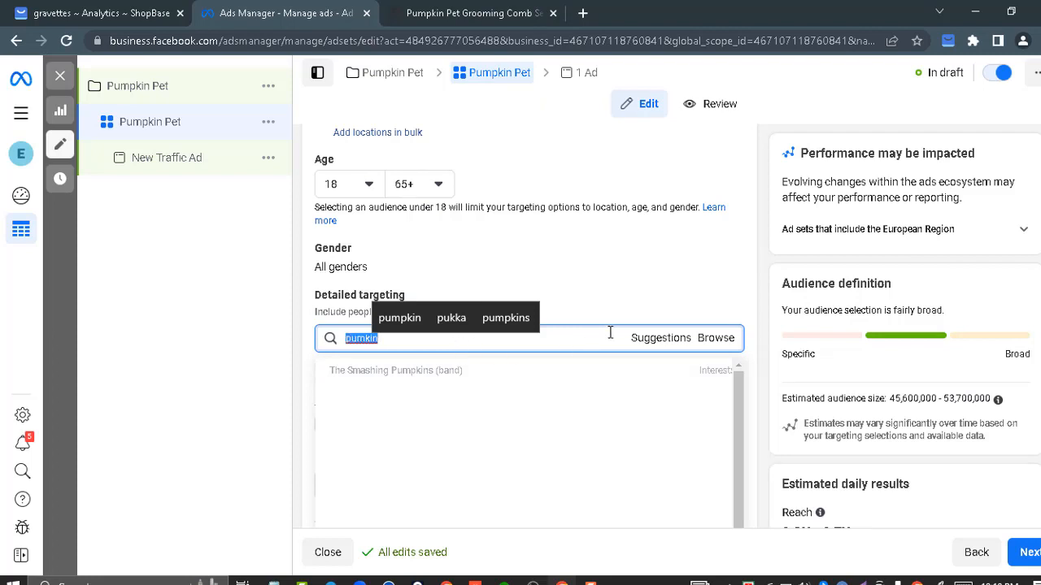
key(BackSpace)
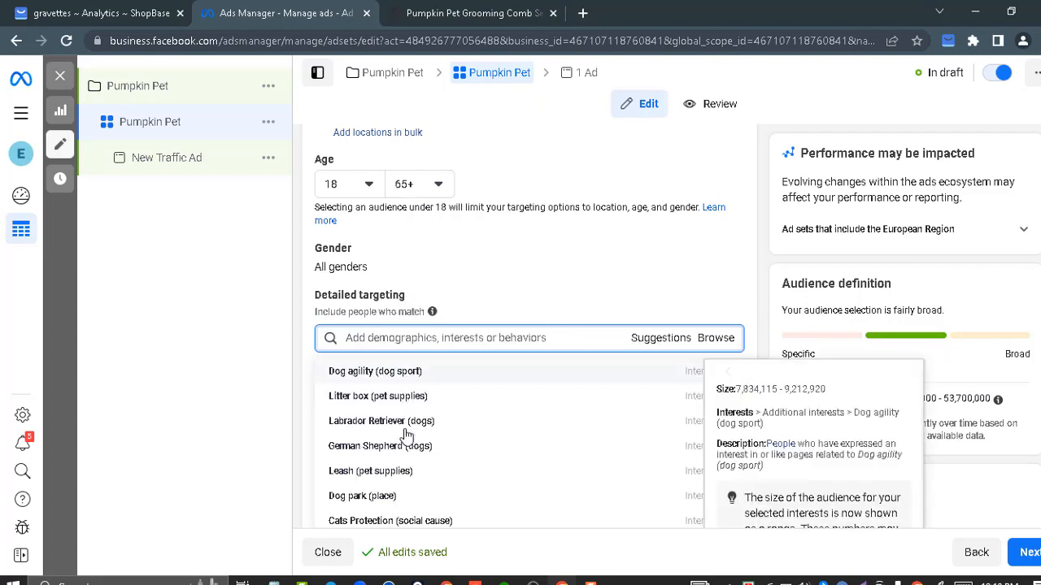
click(543, 272)
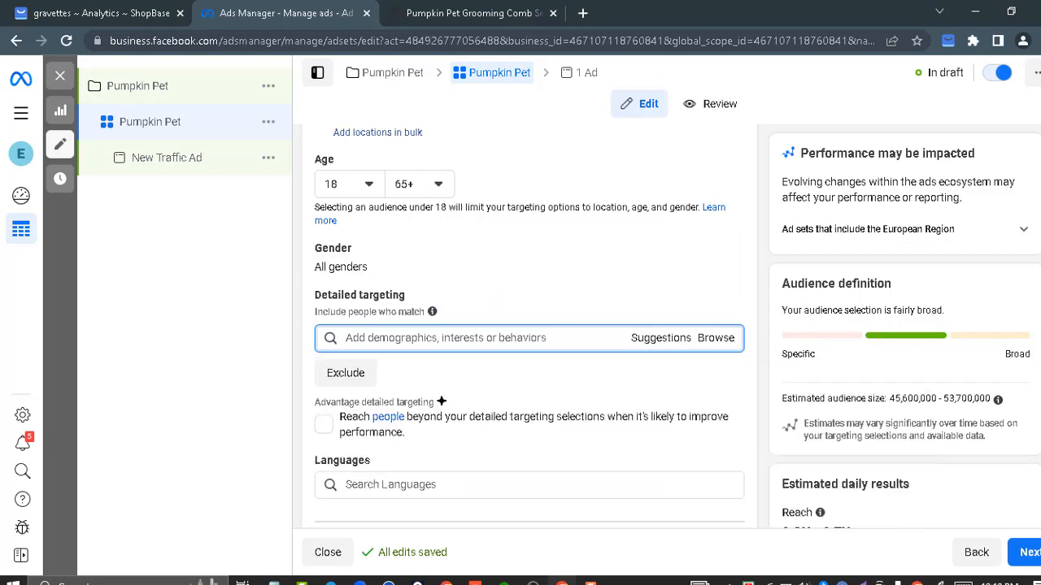
Step: Set the ad set's cost per result goal to ₹20.00, keeping Link clicks optimization, and continue to the New Traffic Ad
scroll(529, 326, down, 7)
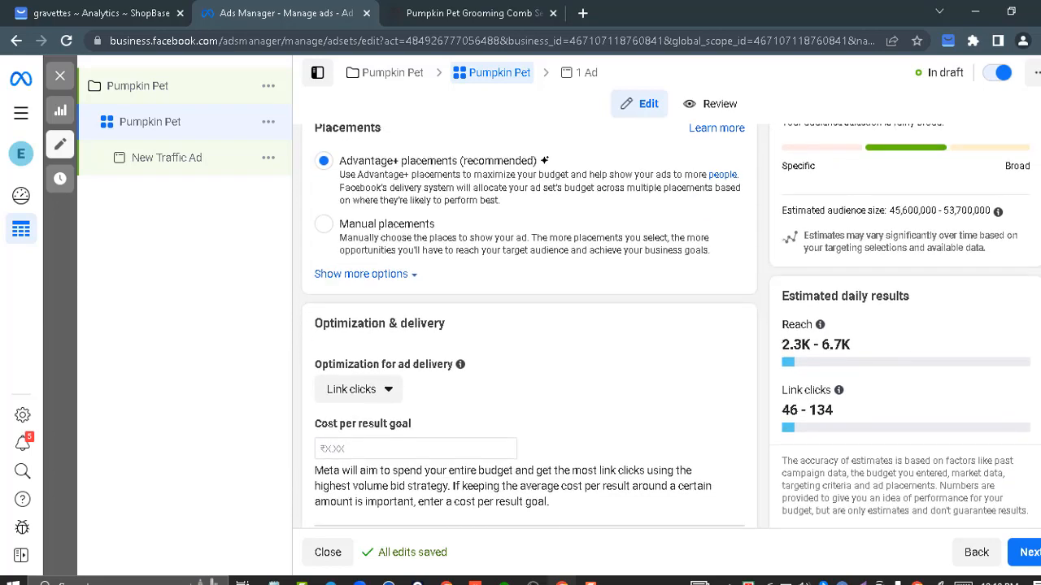
click(387, 394)
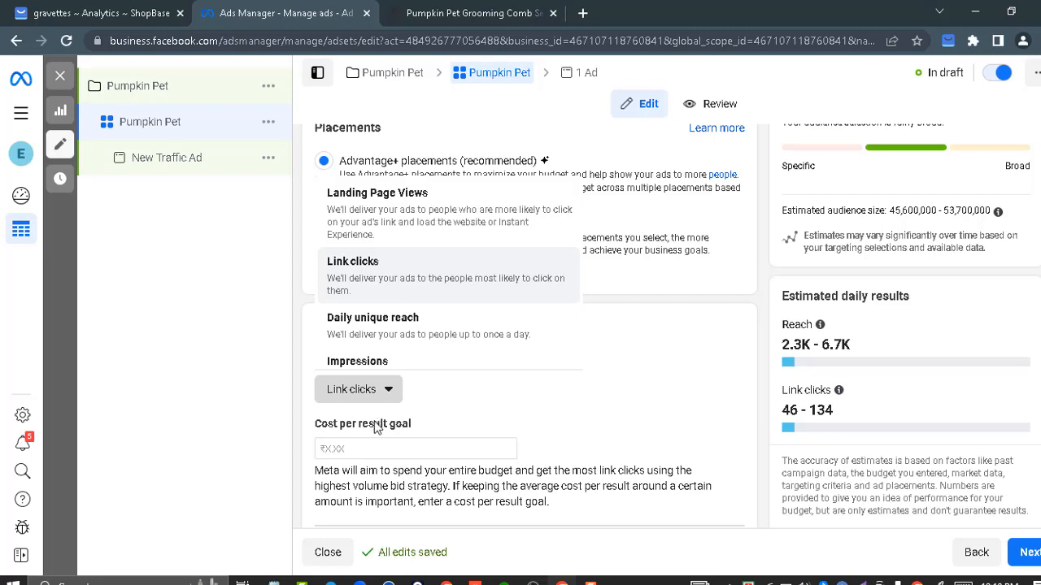
click(357, 447)
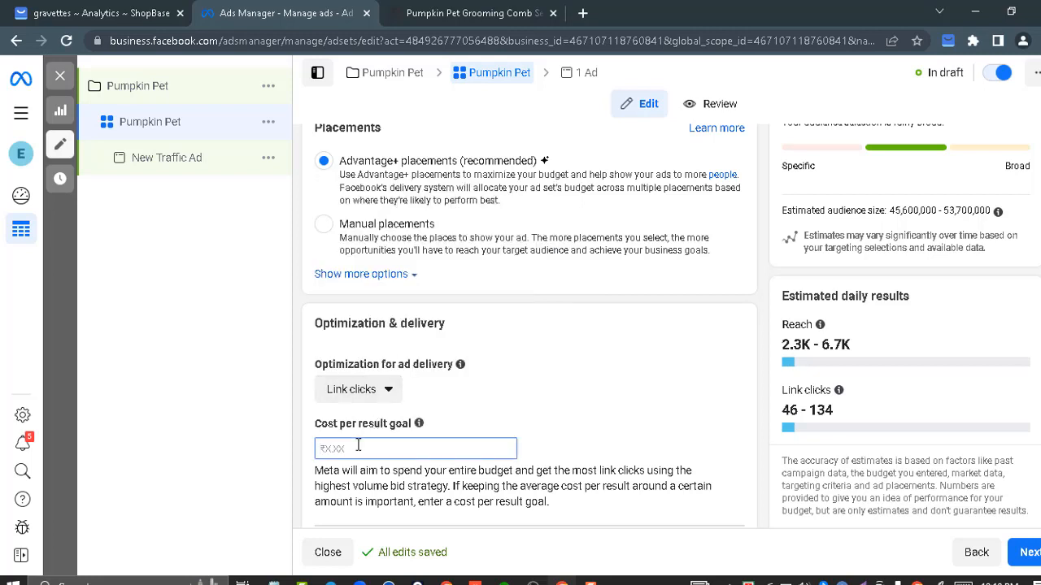
text(5)
key(BackSpace)
text(20)
click(810, 365)
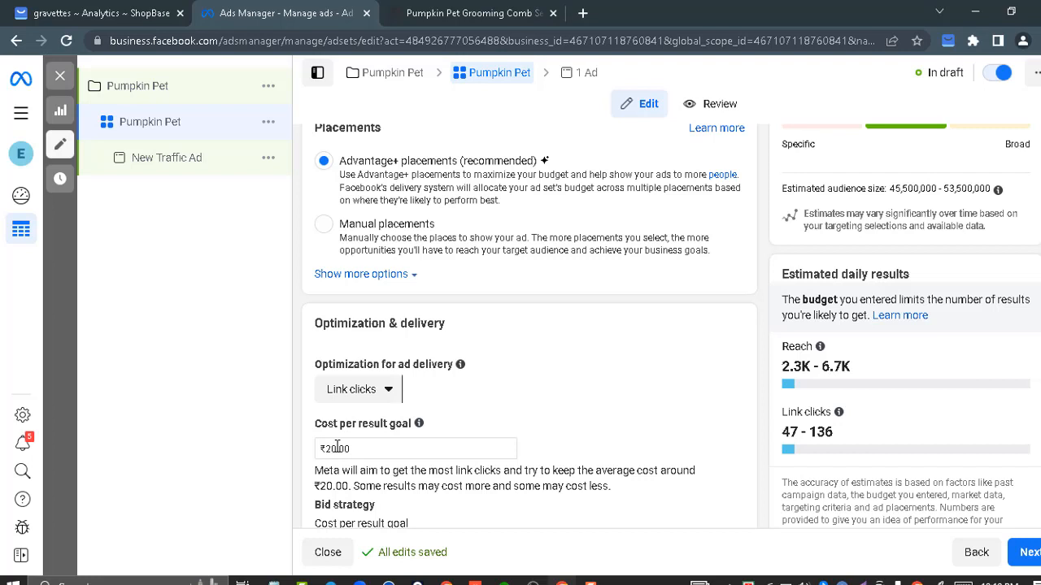
click(1028, 553)
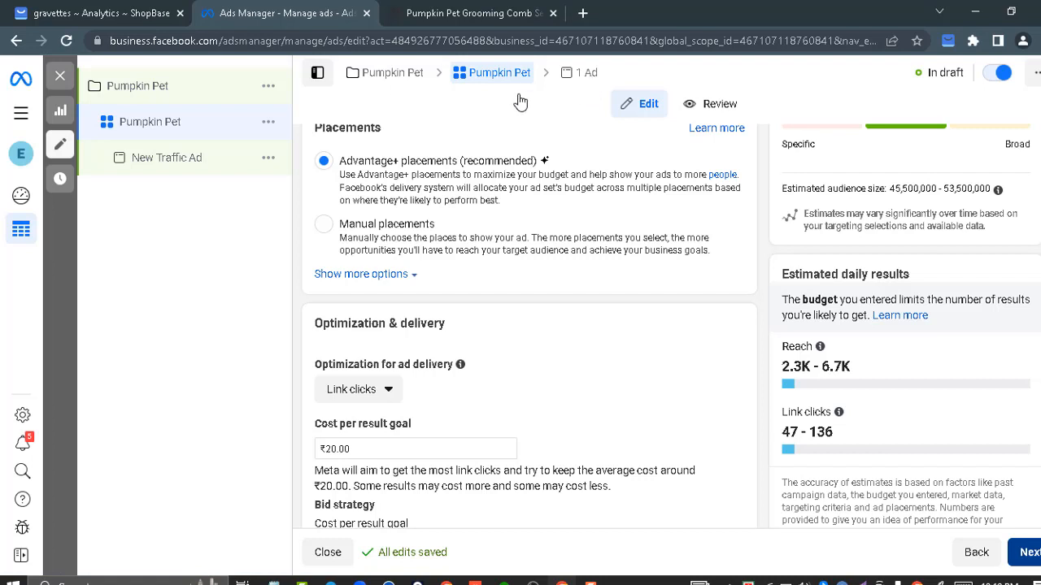
click(584, 76)
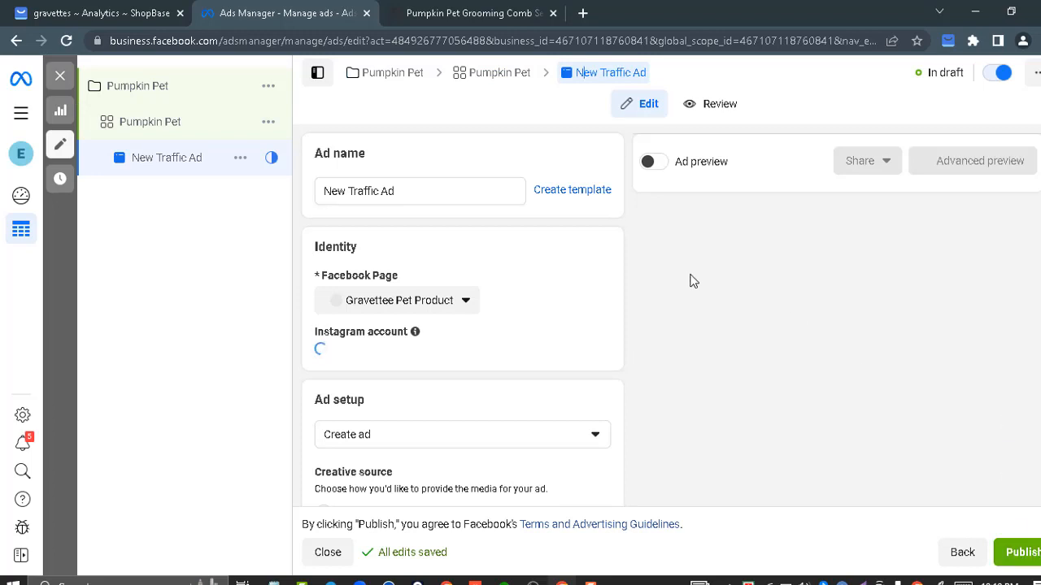
Step: Look through the ad's name, identity, creative source, format, multi-advertiser and ad creative settings
click(448, 188)
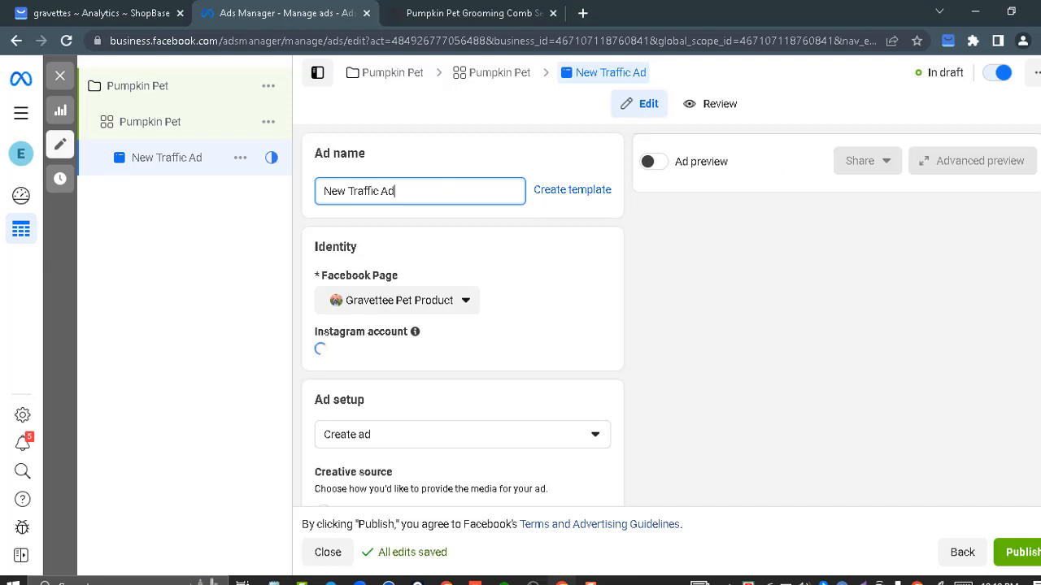
scroll(462, 325, down, 1)
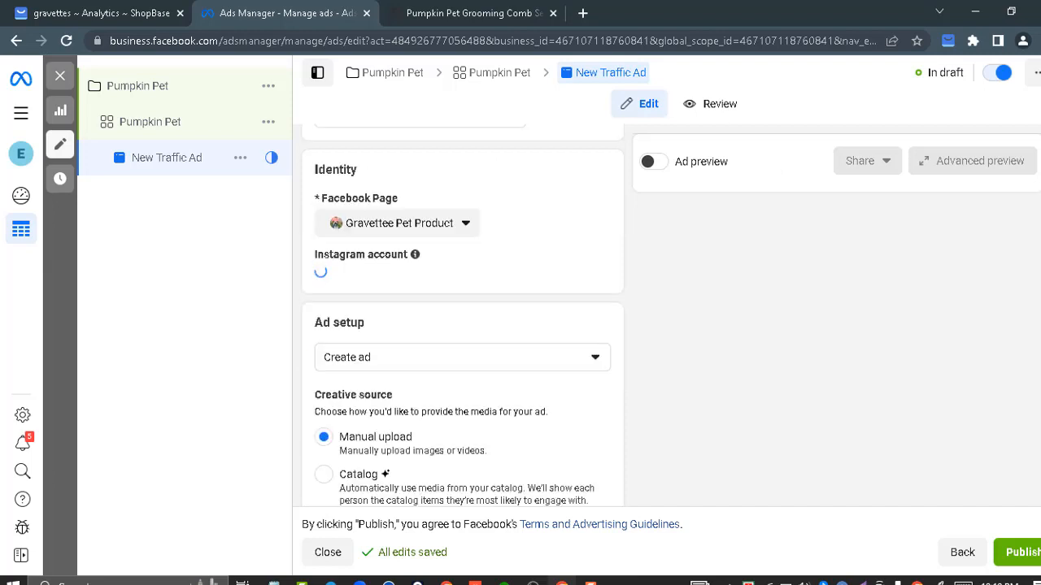
scroll(463, 325, down, 4)
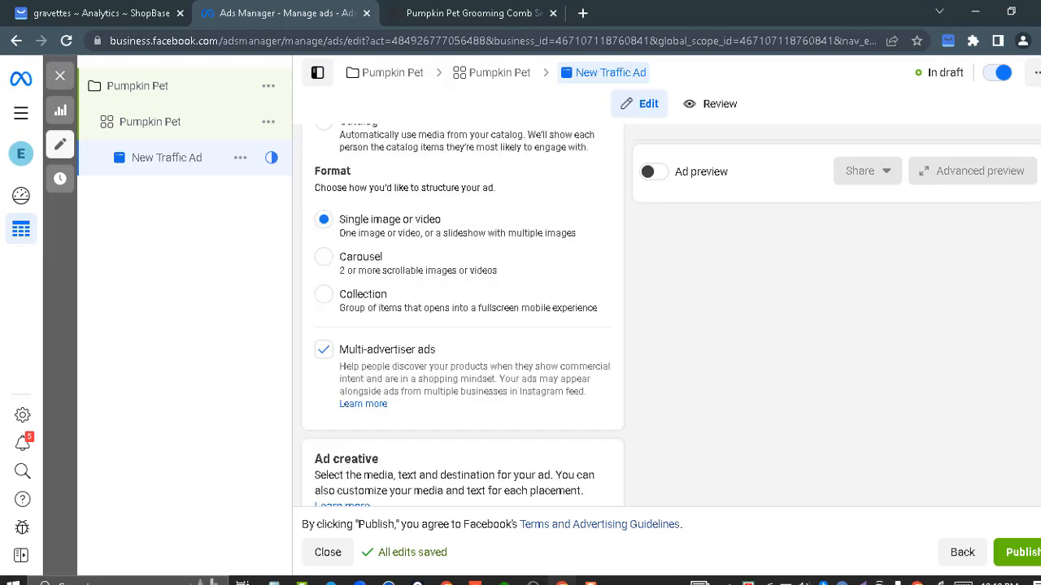
scroll(463, 325, down, 1)
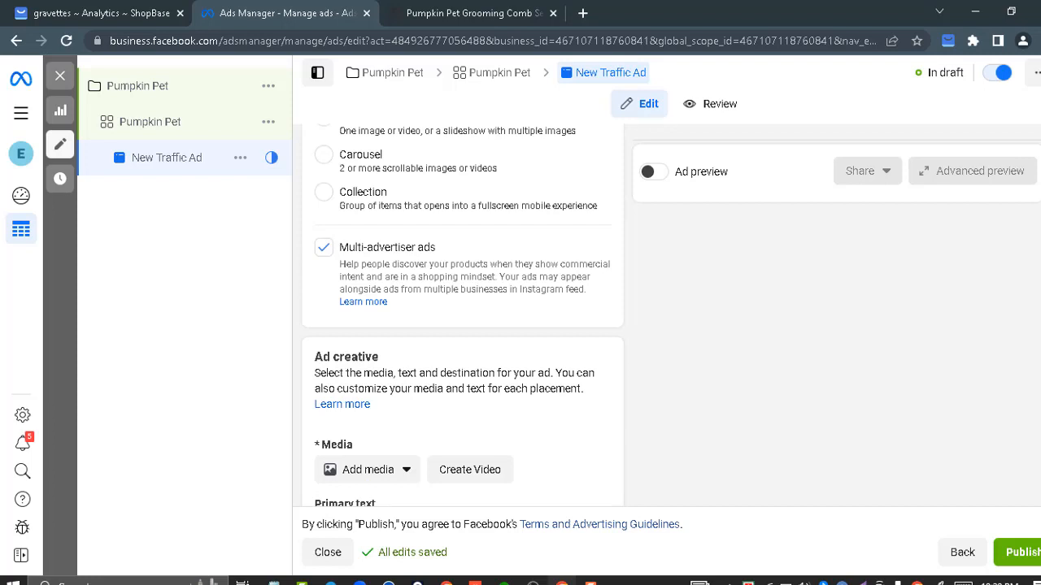
scroll(463, 325, down, 1)
scroll(463, 325, down, 1)
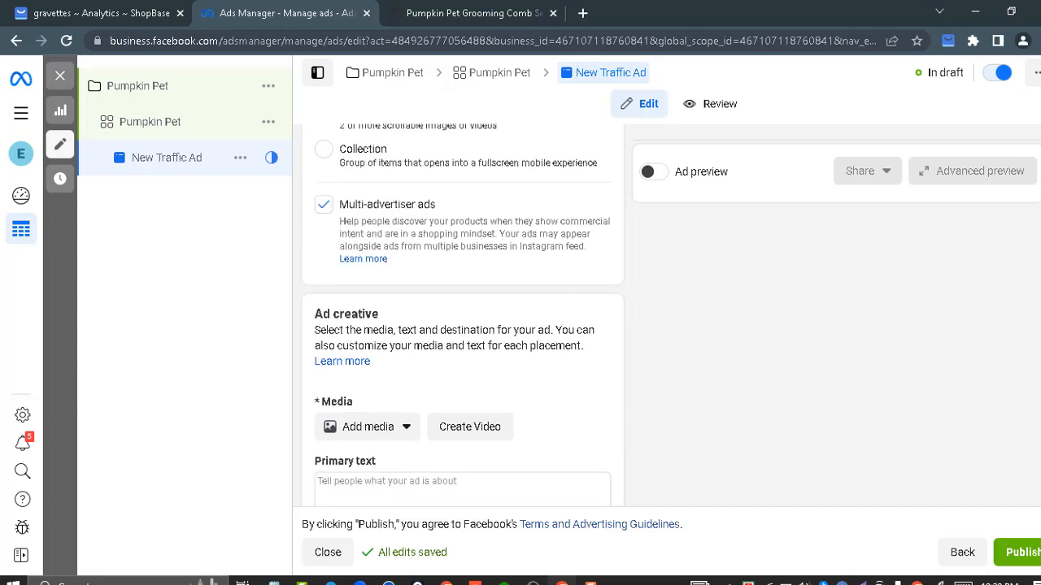
scroll(463, 326, down, 1)
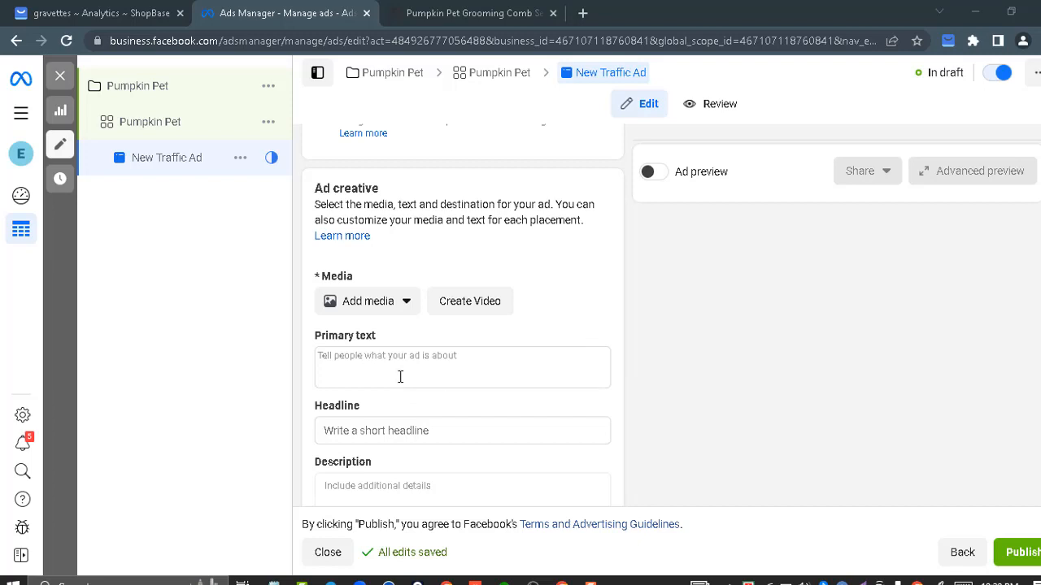
Step: Copy the grooming comb's product page address from the store into the ad's Website URL and set the call to action to Order now
click(487, 9)
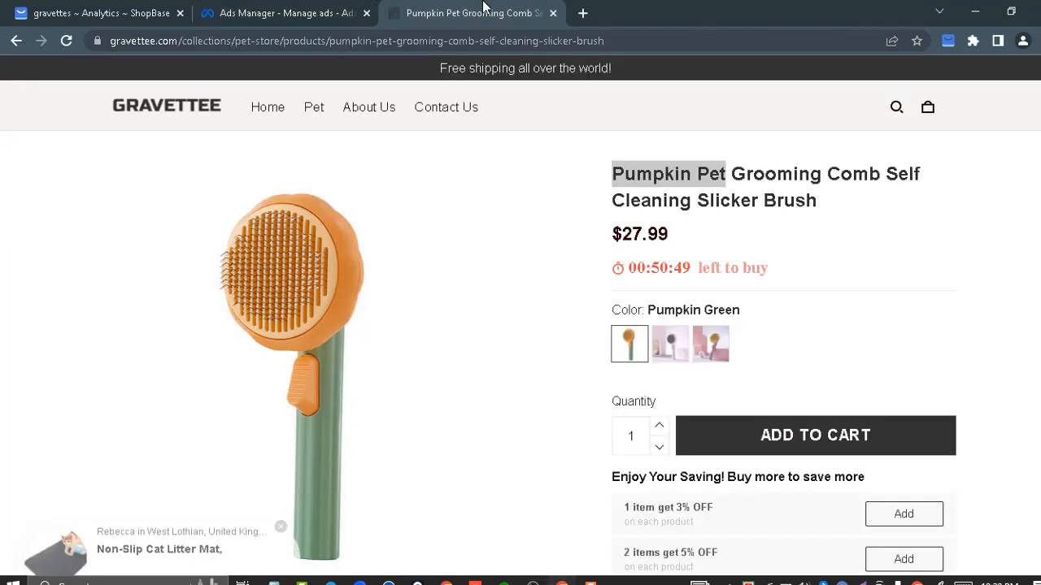
click(604, 40)
right_click(602, 40)
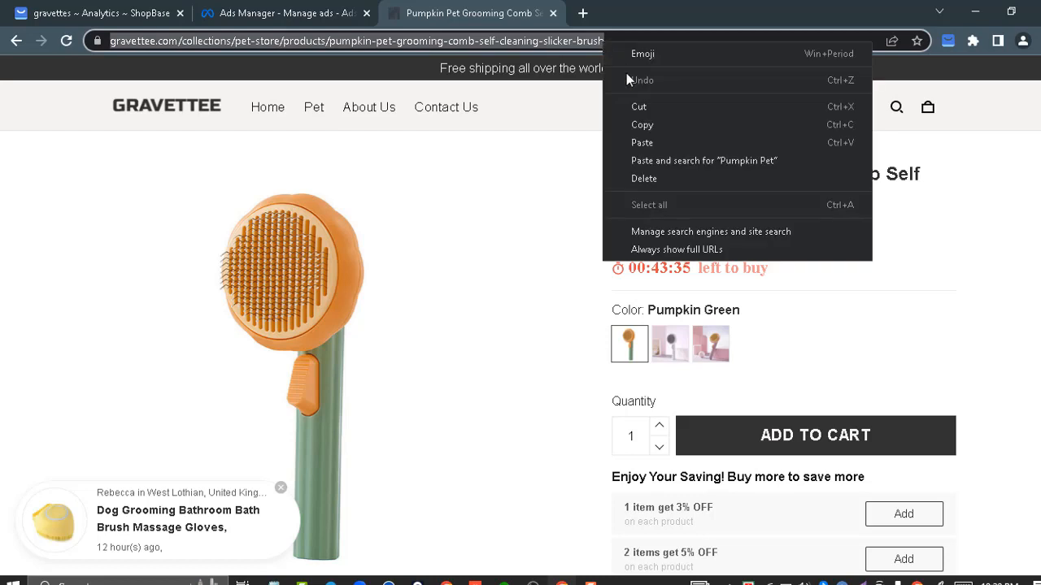
click(640, 124)
click(278, 10)
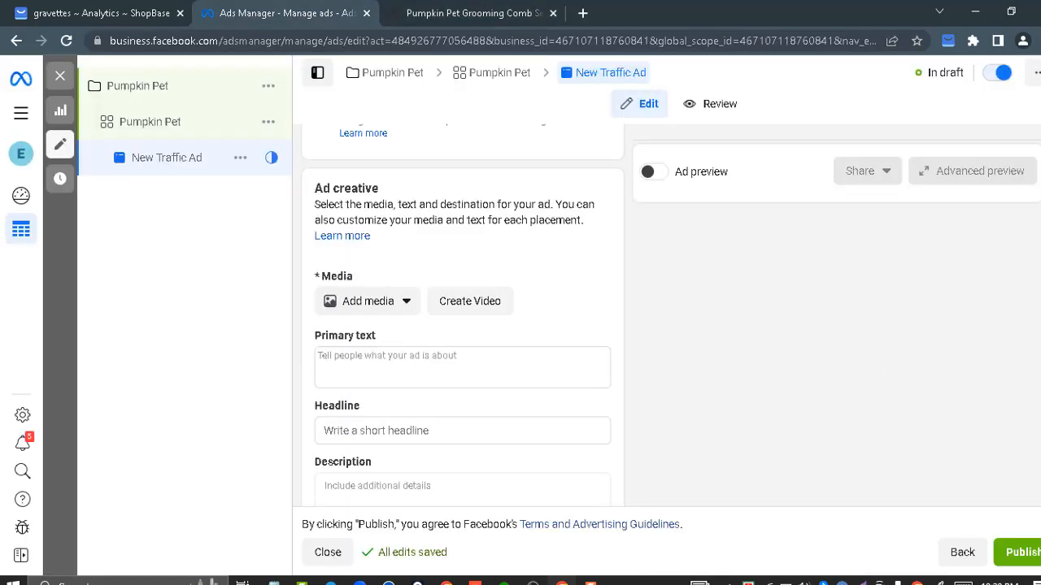
scroll(463, 325, down, 3)
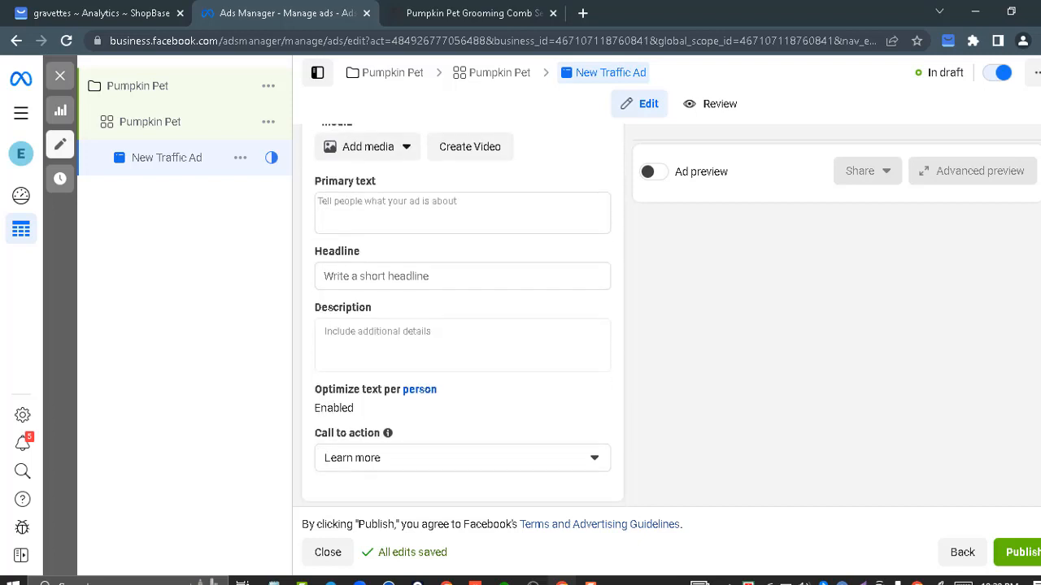
scroll(462, 325, down, 2)
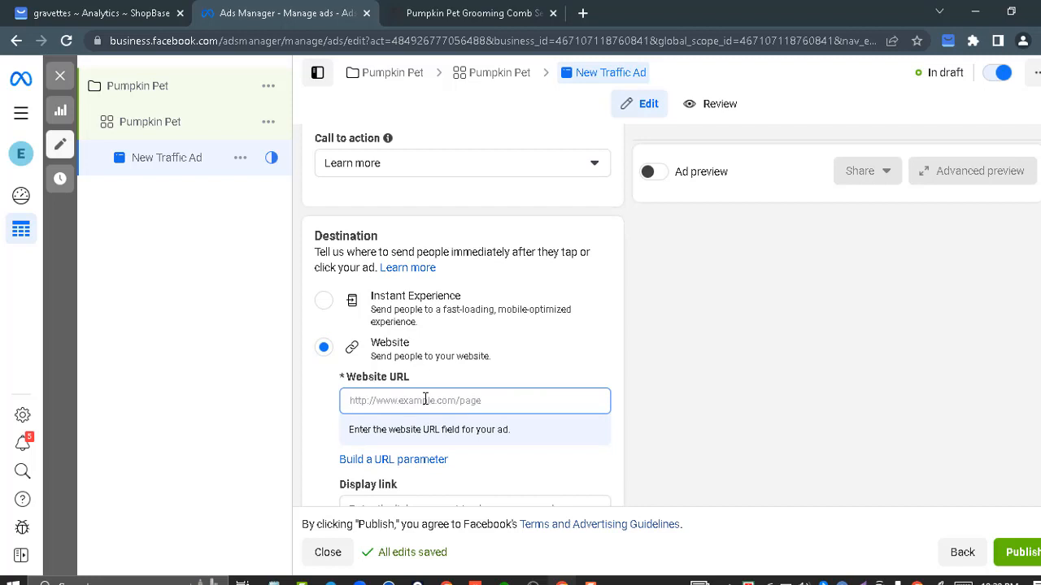
key(ctrl+v)
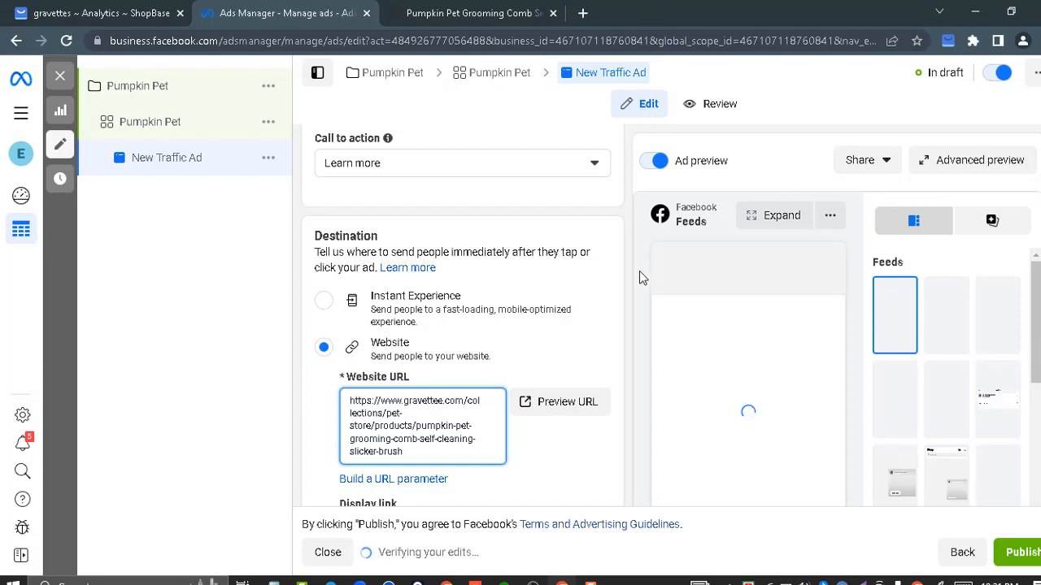
click(397, 163)
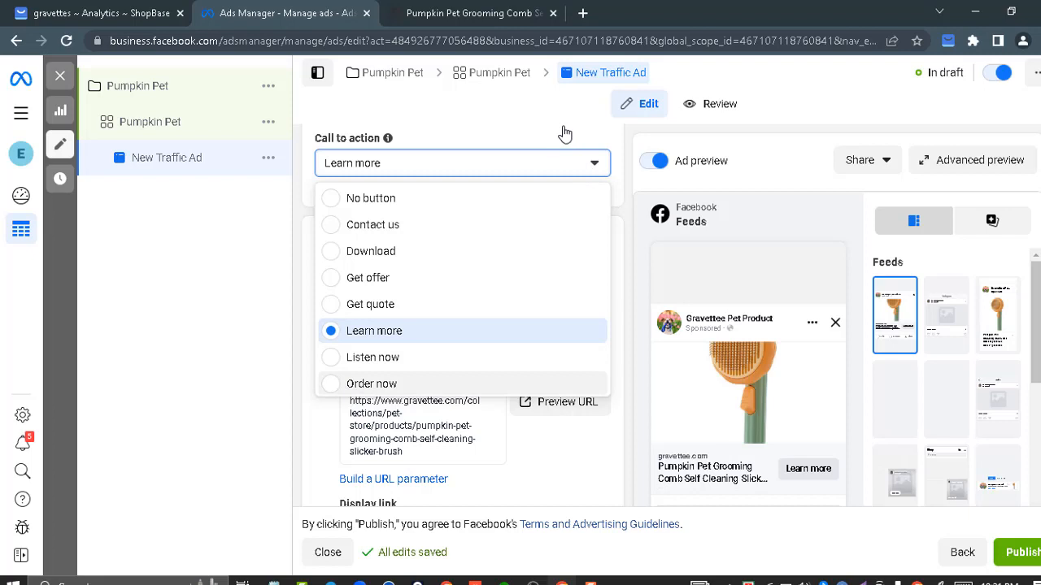
key(Return)
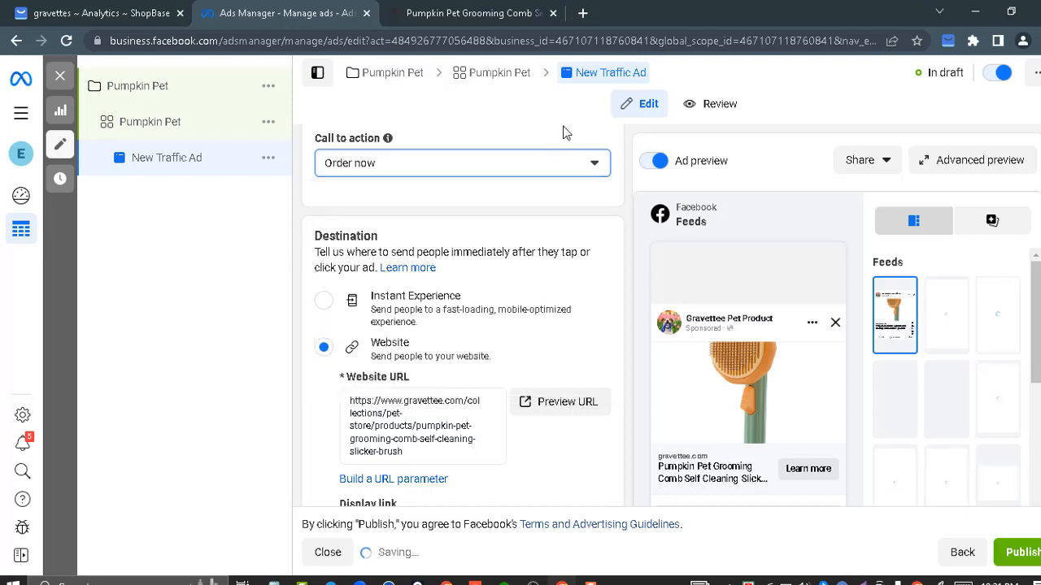
Step: Copy the product title "Pumpkin Pet Grooming Comb Self Cleaning Slicker Brush" from the store page into the ad's Primary text
click(492, 10)
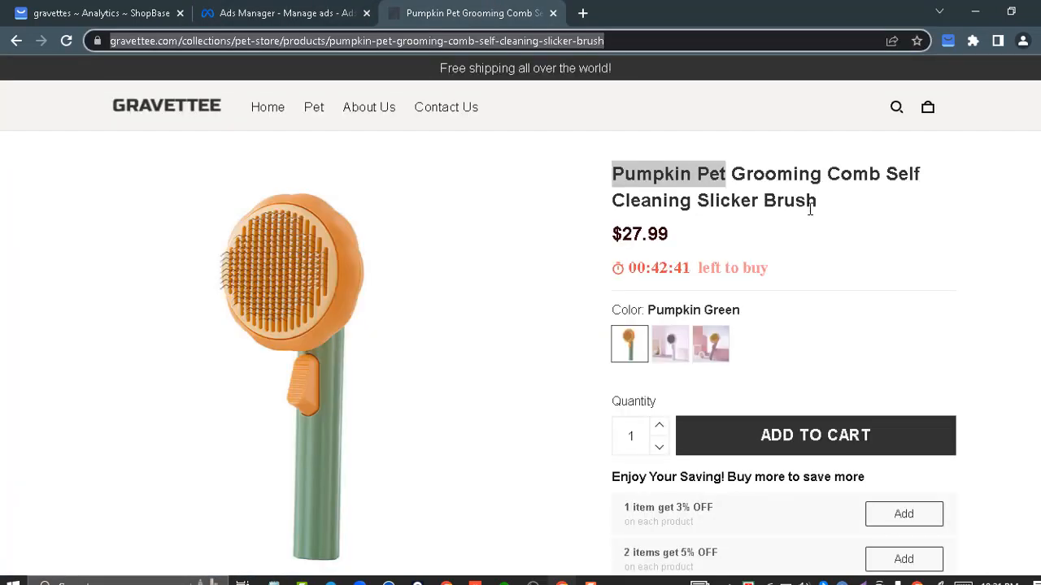
drag(817, 203, 615, 185)
right_click(616, 184)
click(646, 200)
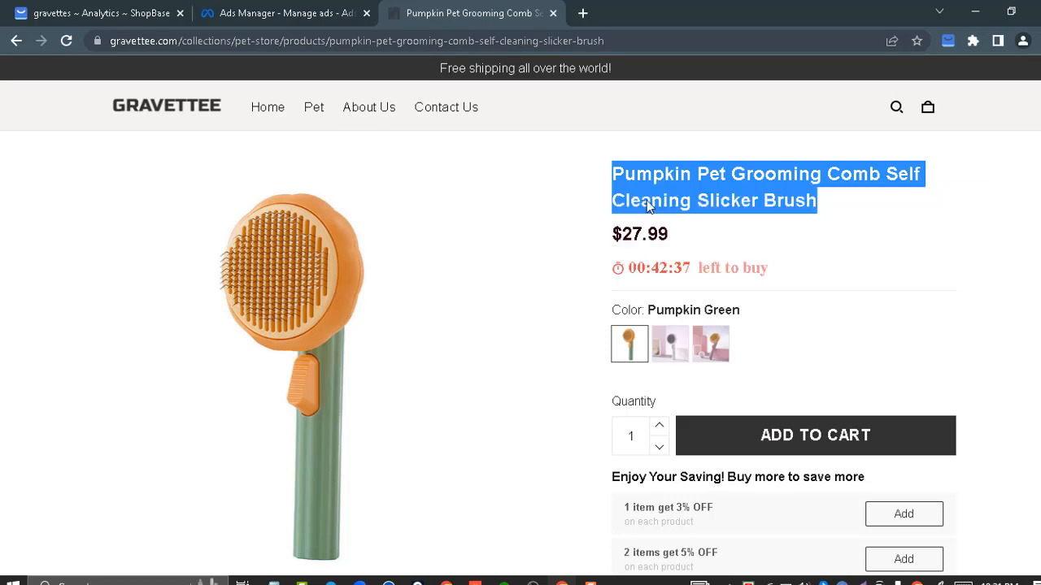
click(340, 8)
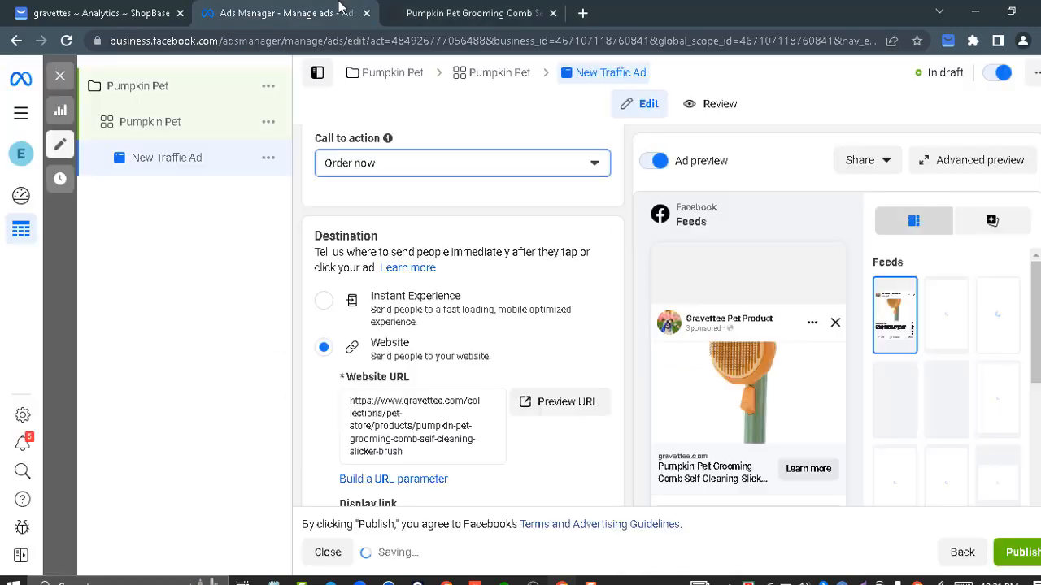
click(988, 227)
scroll(462, 325, up, 3)
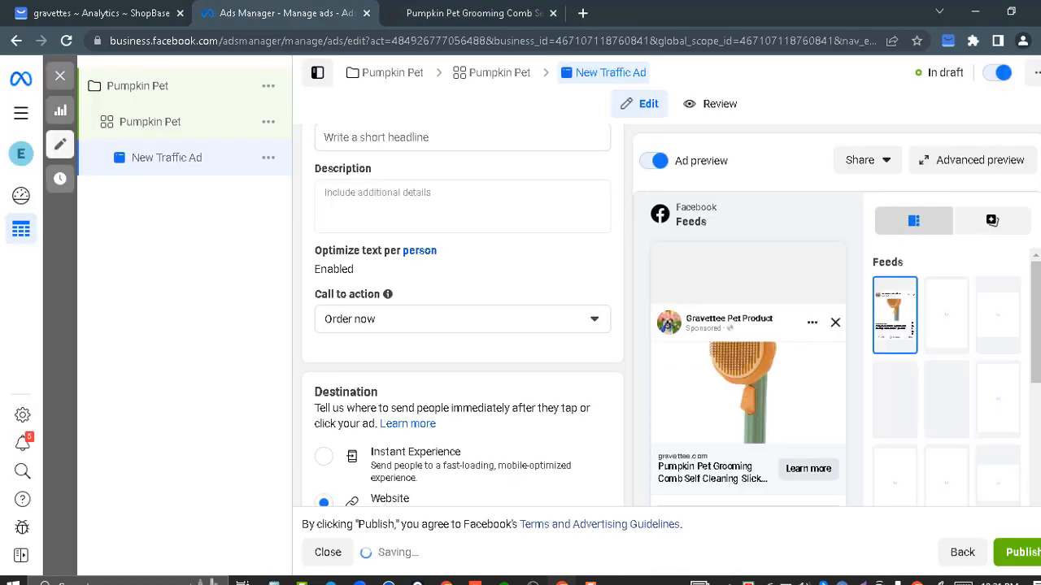
scroll(461, 325, up, 2)
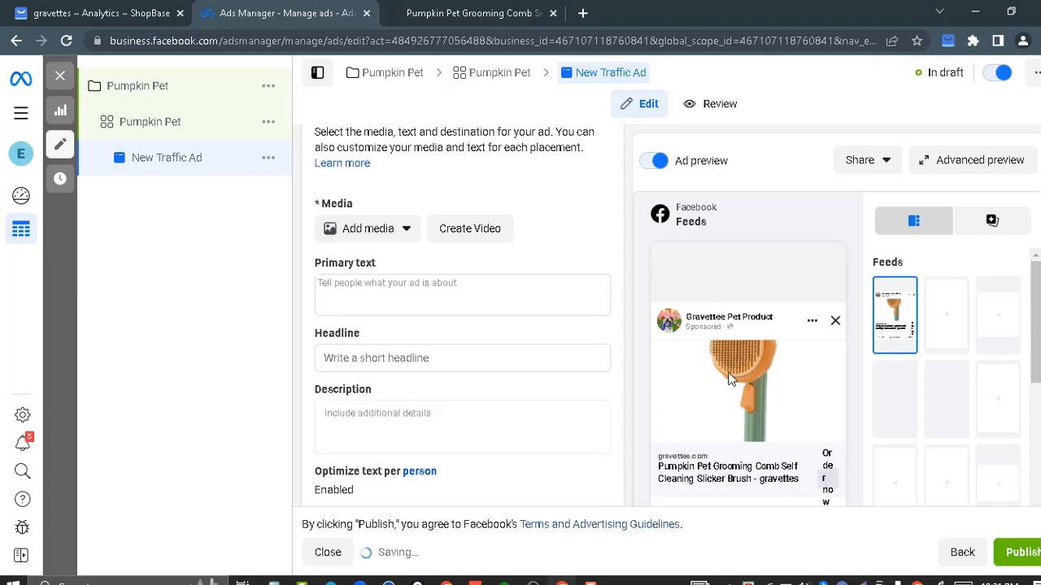
click(446, 291)
key(ctrl+v)
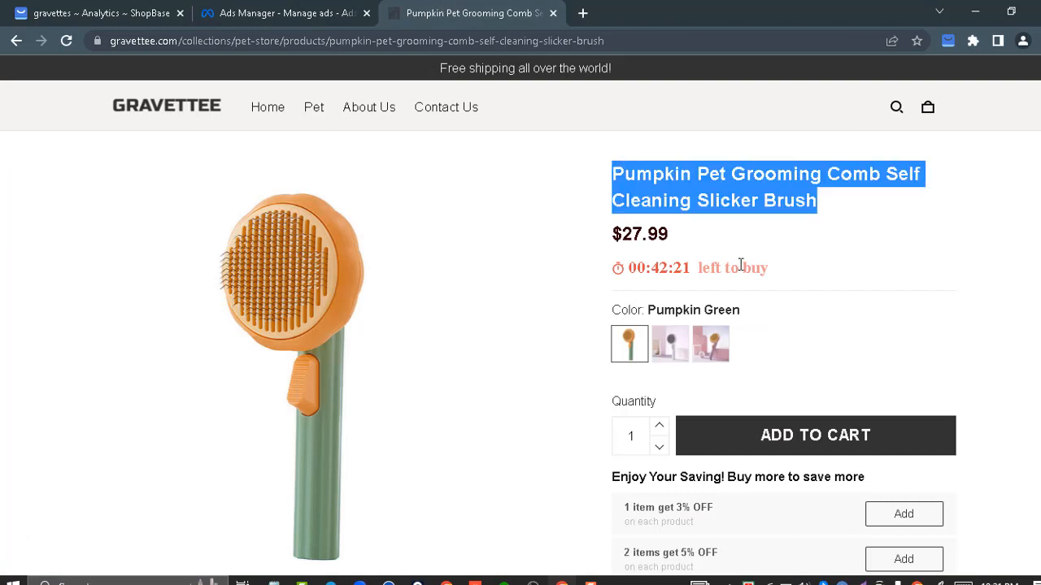
Step: Copy the product price $27.99 from the store page into the ad's Headline, waiting for the ad editor if it stalls
drag(680, 242, 615, 235)
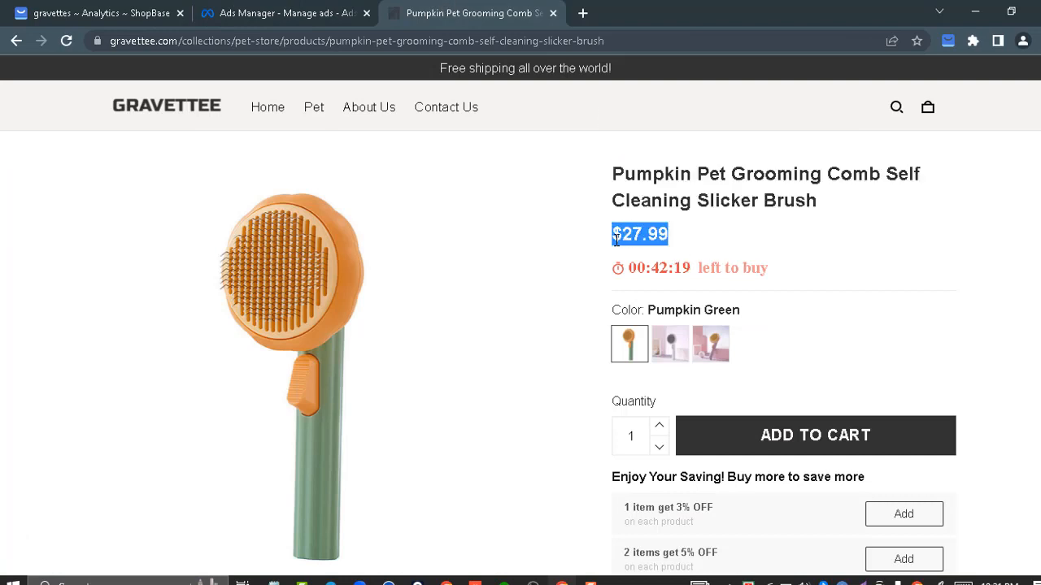
right_click(615, 236)
click(635, 252)
click(350, 12)
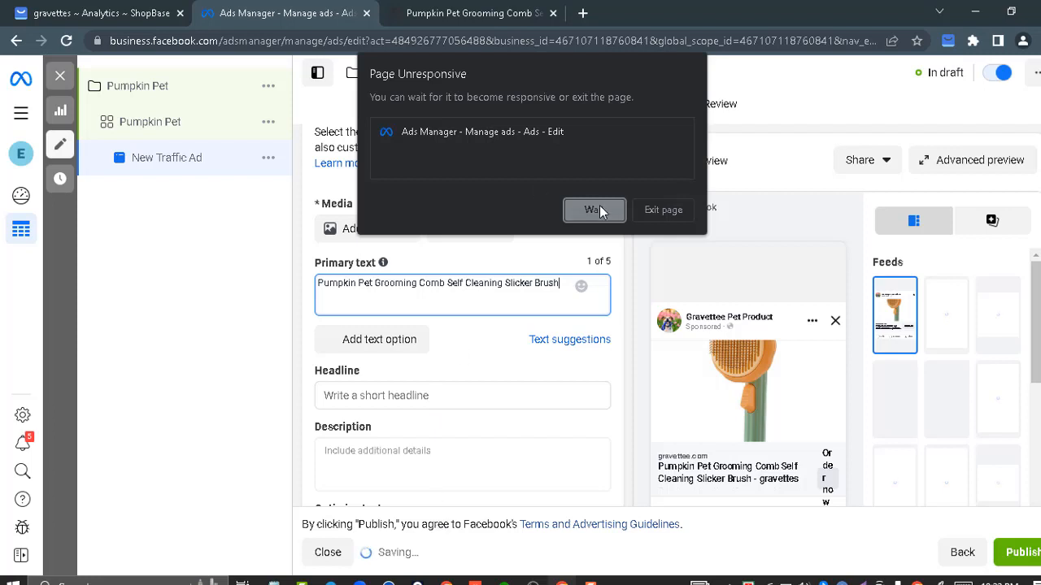
click(600, 211)
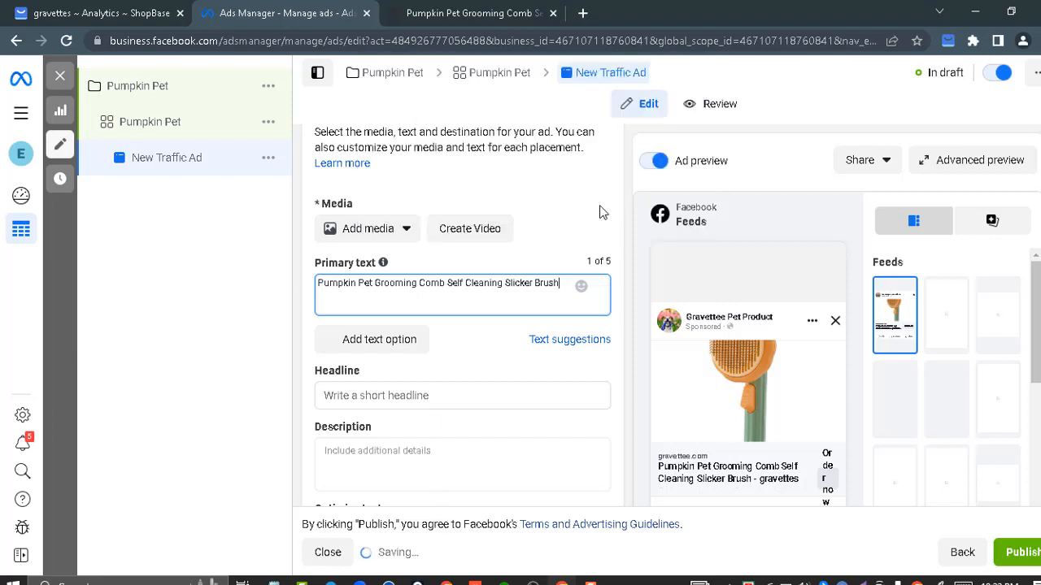
key(Tab)
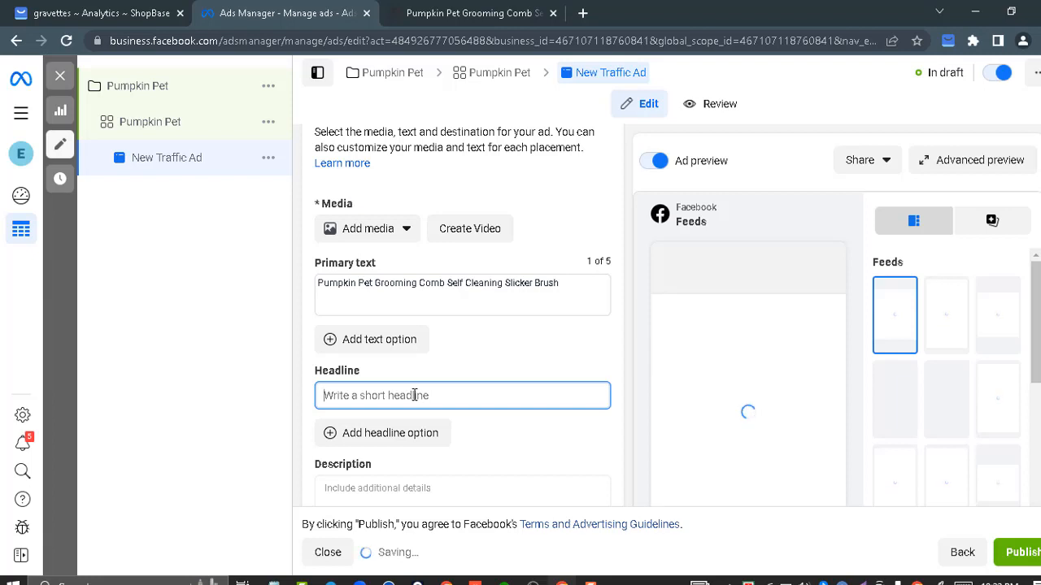
key(ctrl+v)
right_click(413, 395)
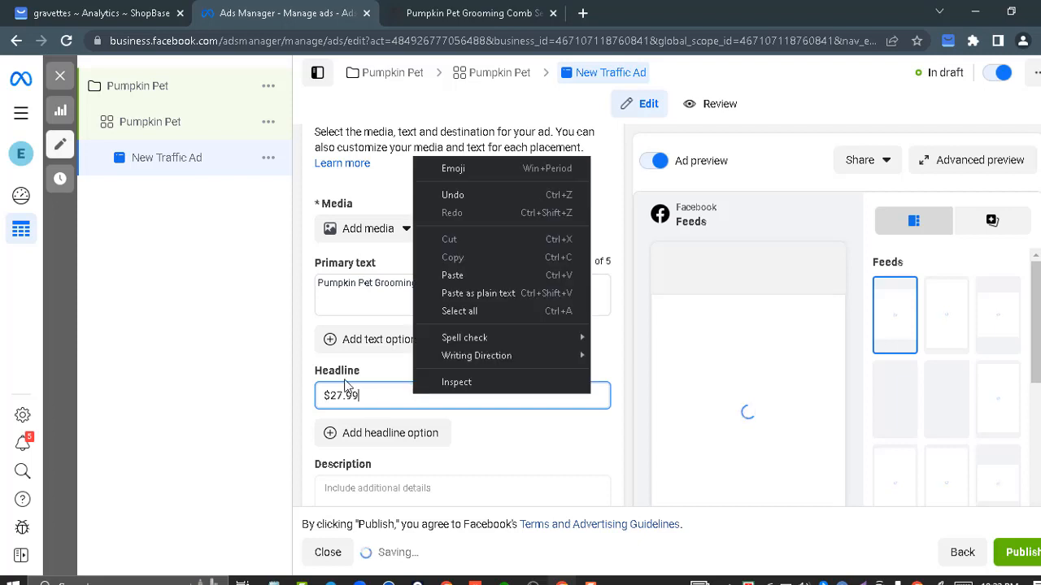
click(388, 359)
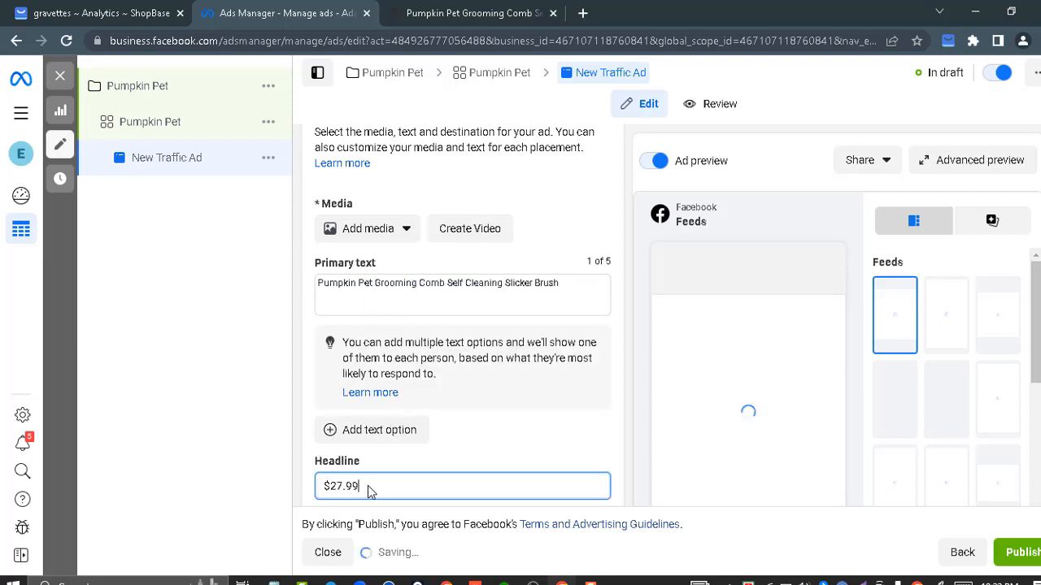
click(487, 466)
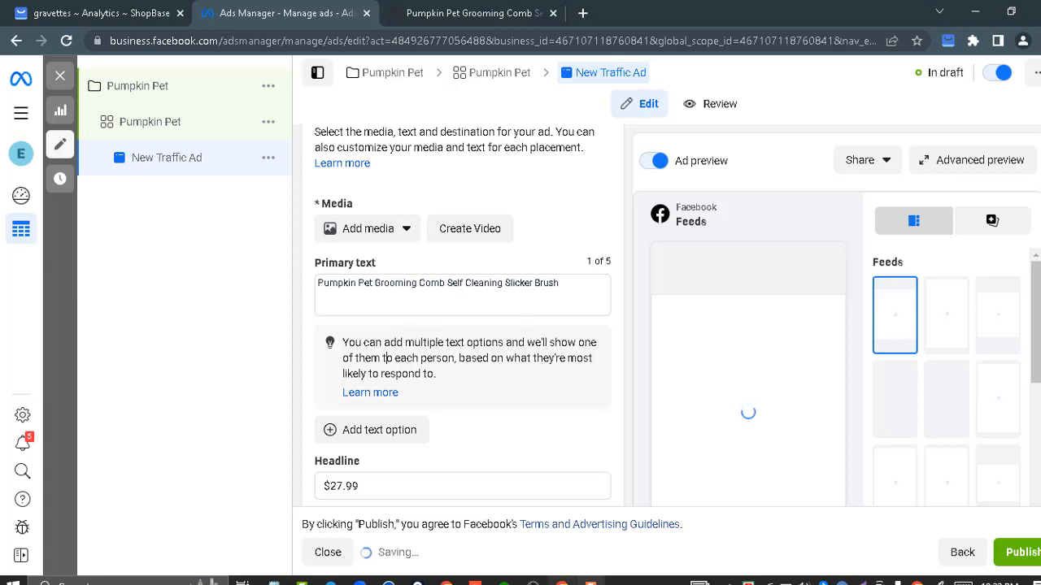
click(590, 583)
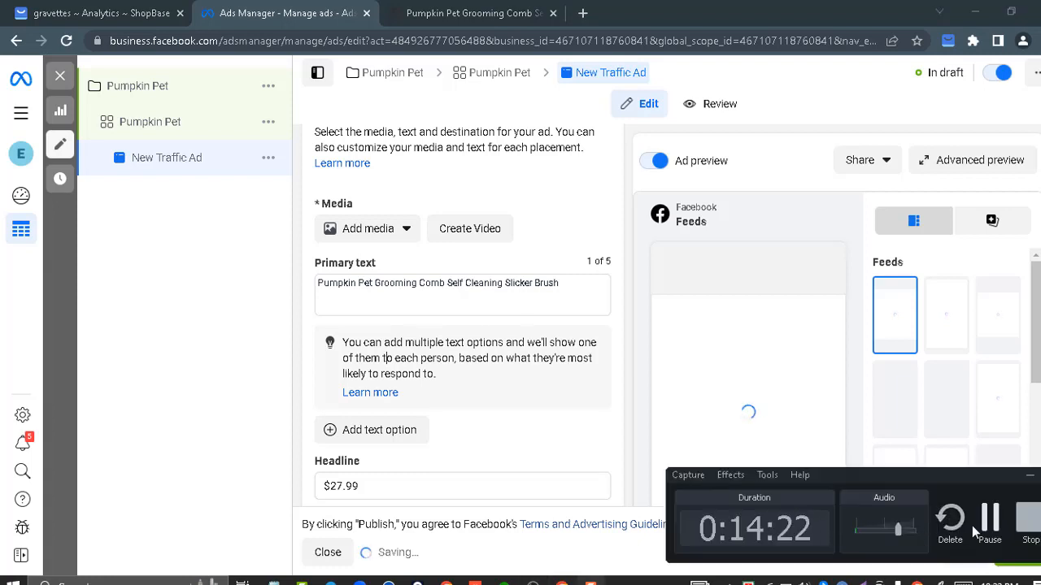
click(990, 524)
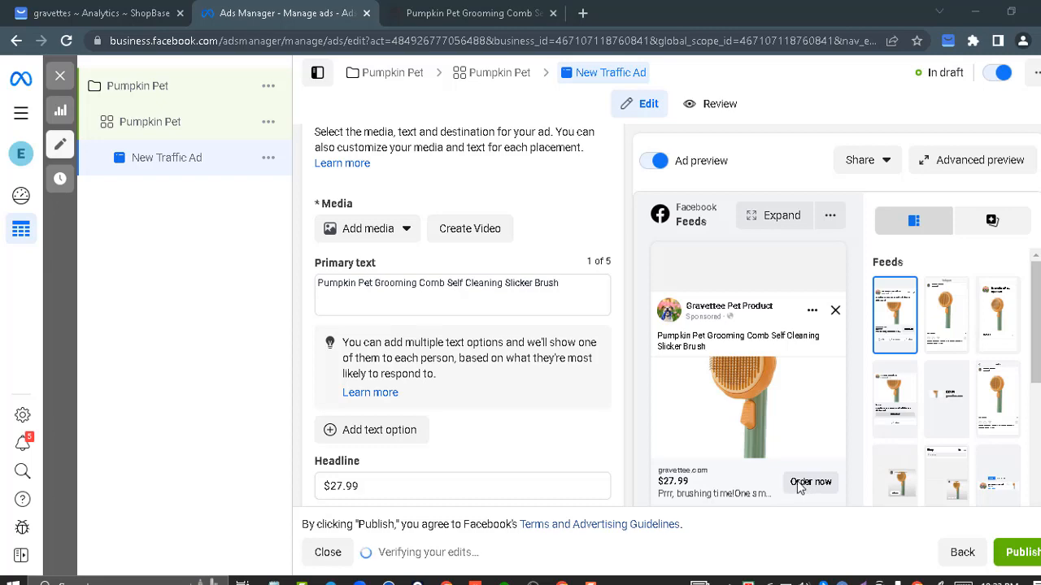
Step: Check the ad's headline, description and call to action against the product page and publish the Pumpkin Pet campaign
click(505, 8)
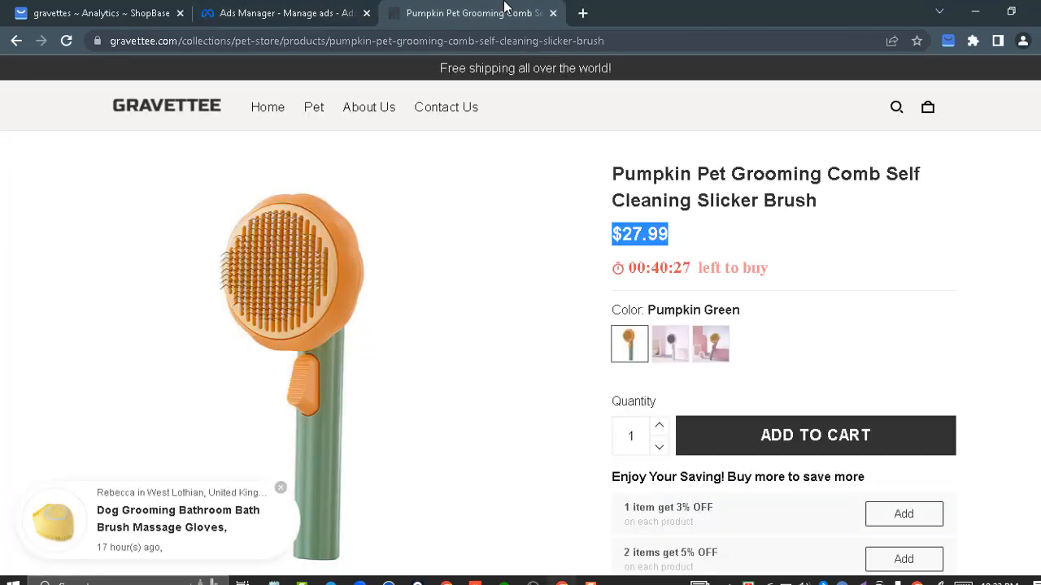
click(284, 7)
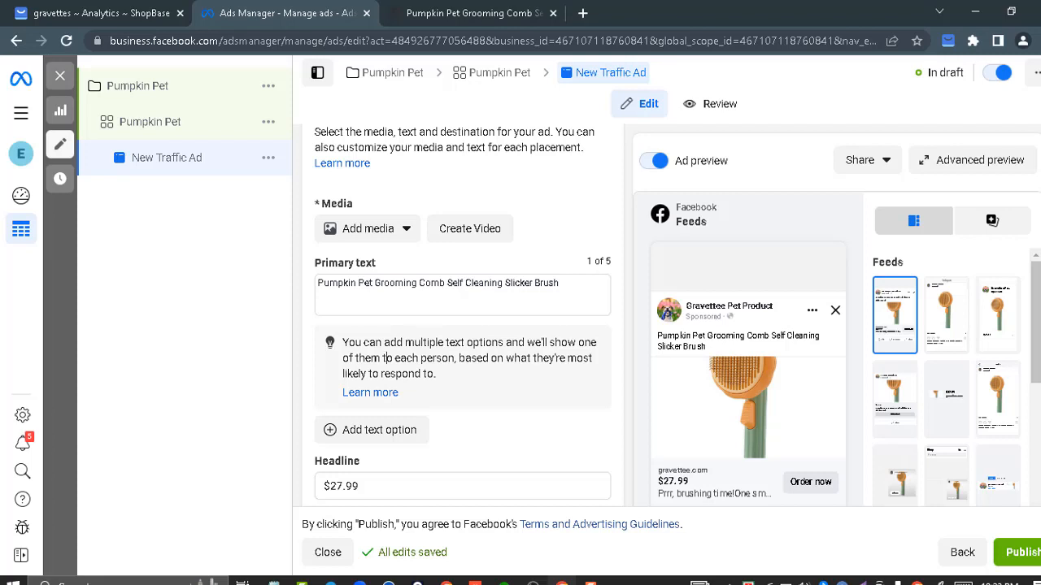
scroll(386, 358, down, 3)
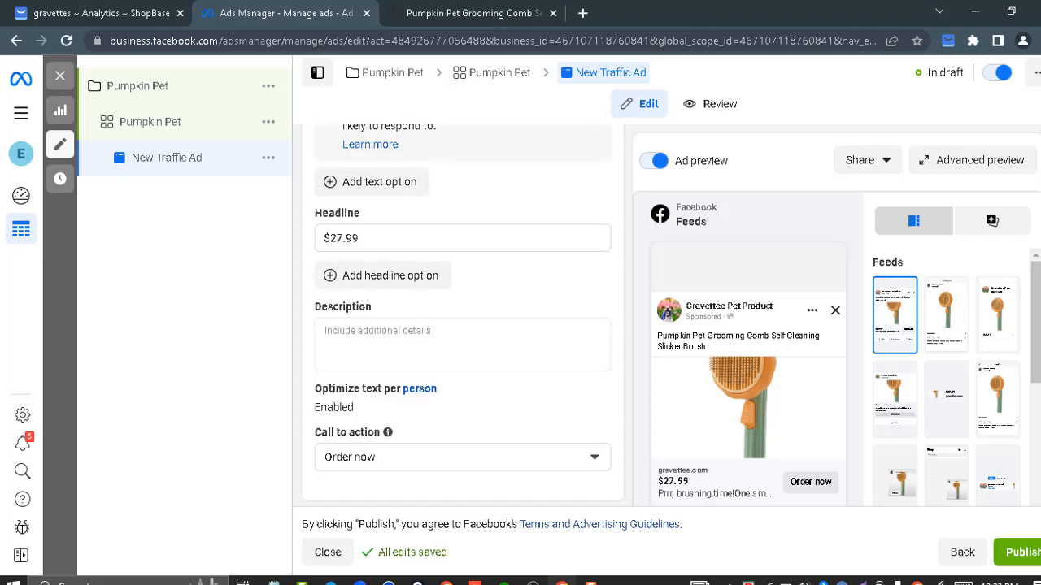
click(1026, 556)
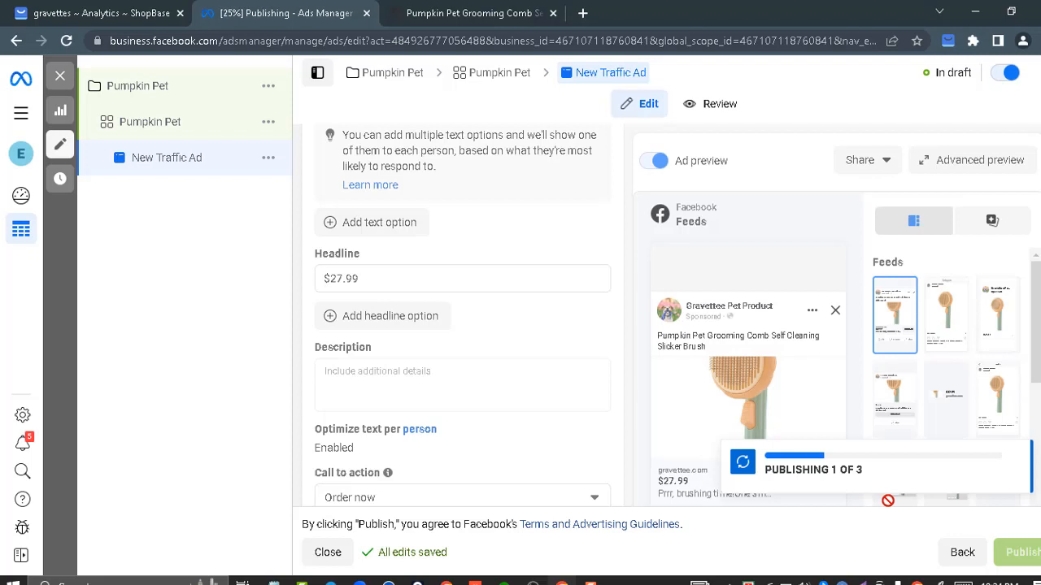
Step: Request Ads Manager from all tools, open the publishing details, and close the draft items review
click(24, 120)
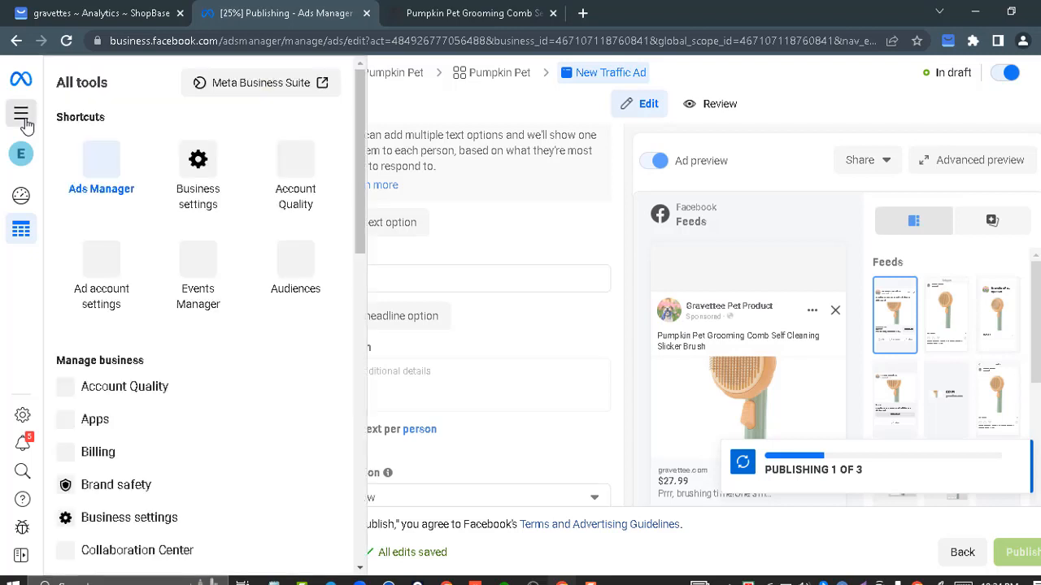
click(122, 187)
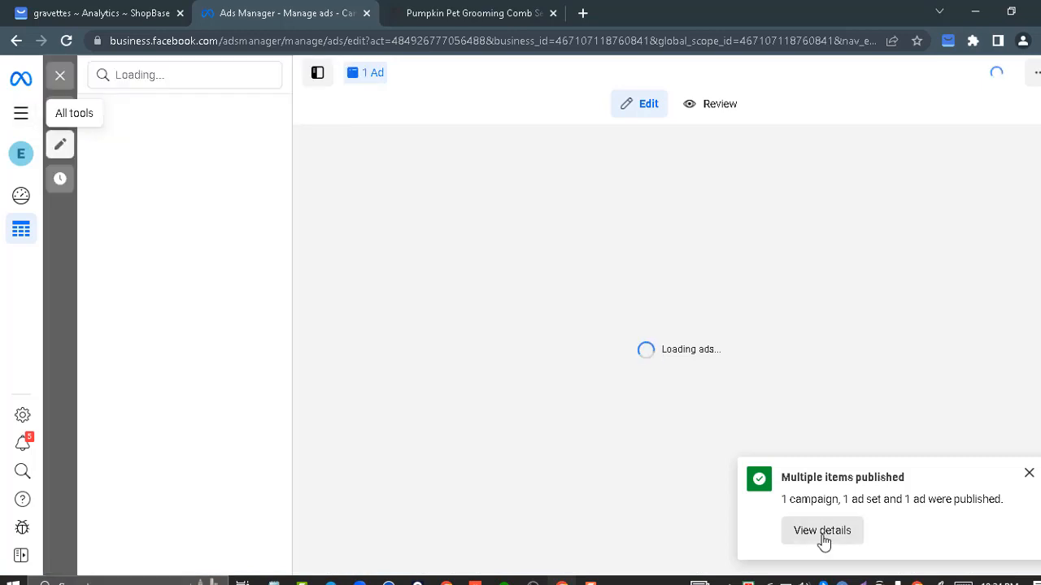
click(822, 531)
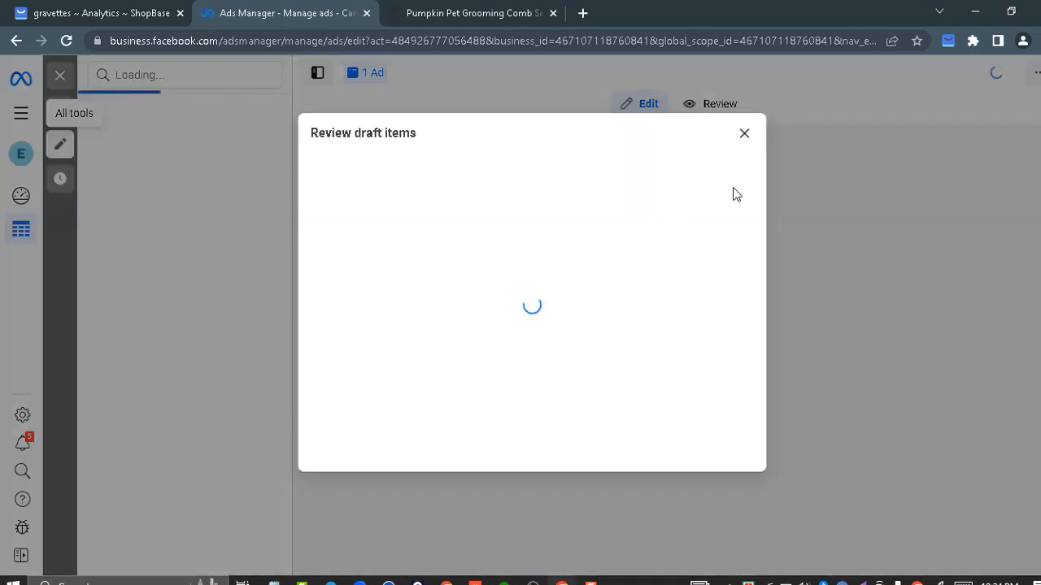
click(745, 135)
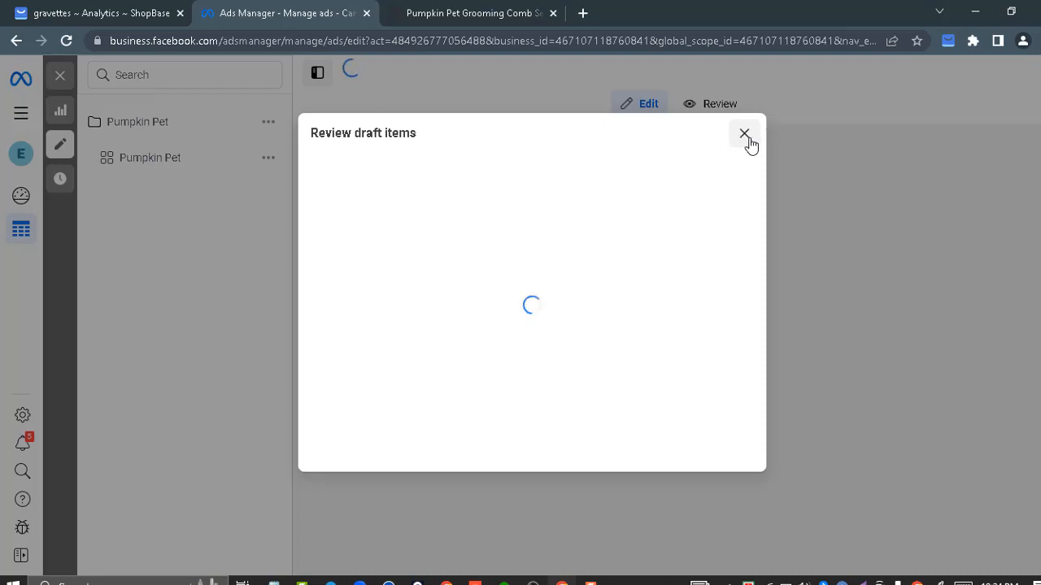
click(591, 583)
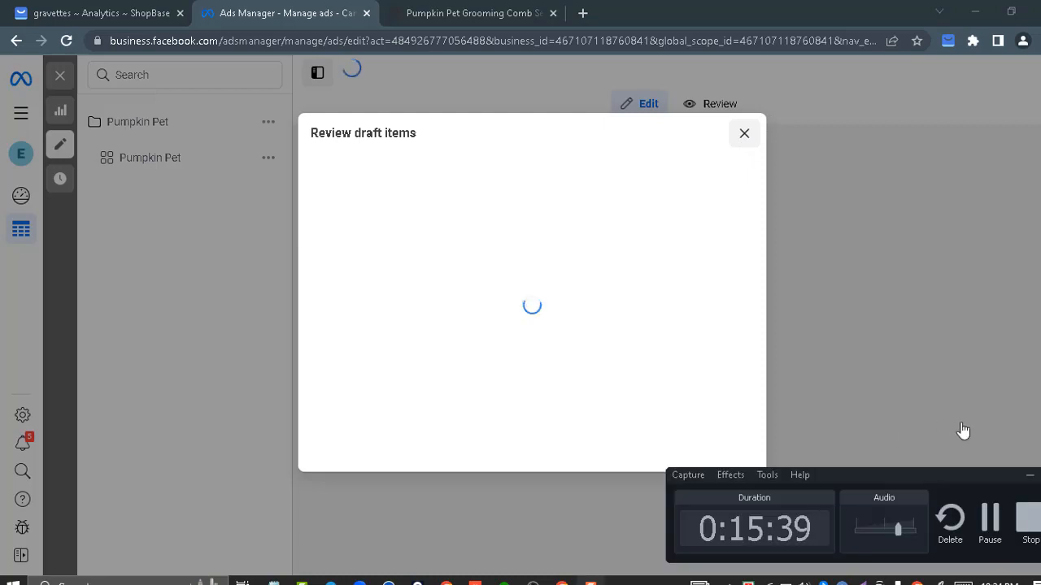
click(992, 535)
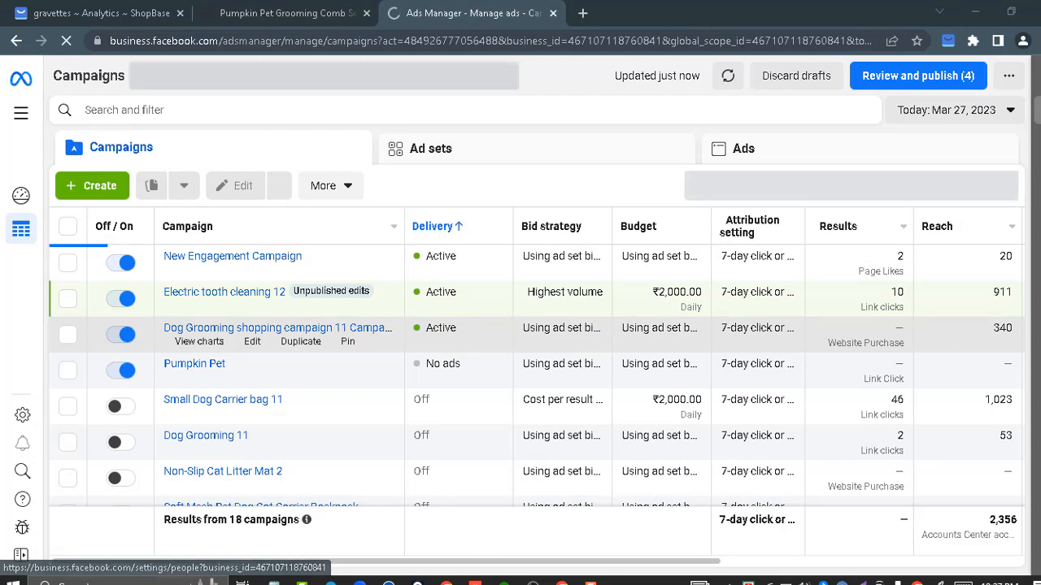
click(592, 582)
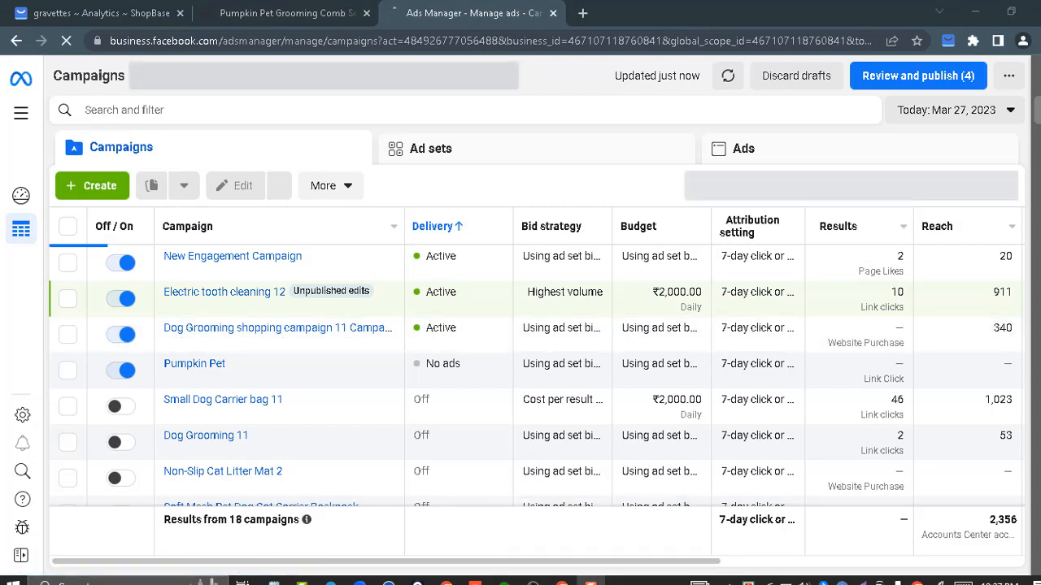